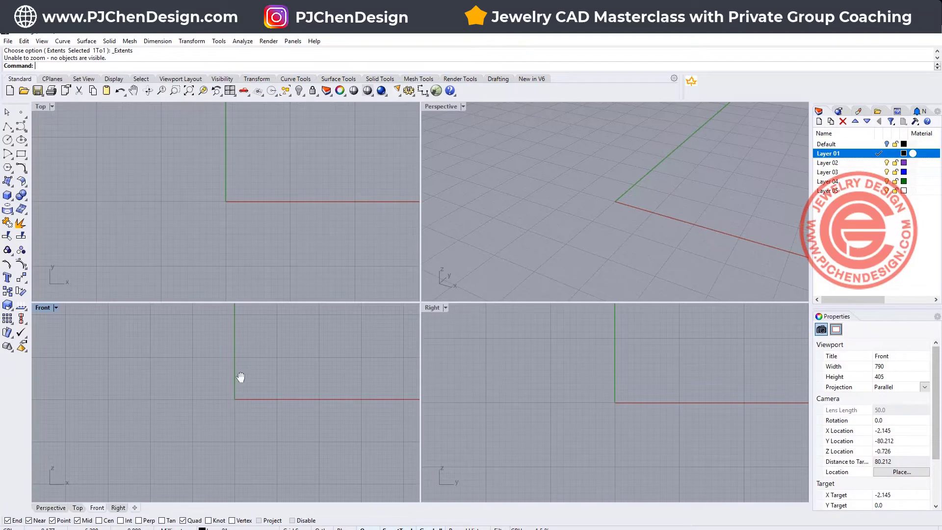
- Draw a circle centred on the origin in the Front view with a diameter of 16 mm
{"action": "right_click_drag", "start_coordinate": [240, 378], "coordinate": [206, 377]}
{"action": "left_click", "coordinate": [8, 140]}
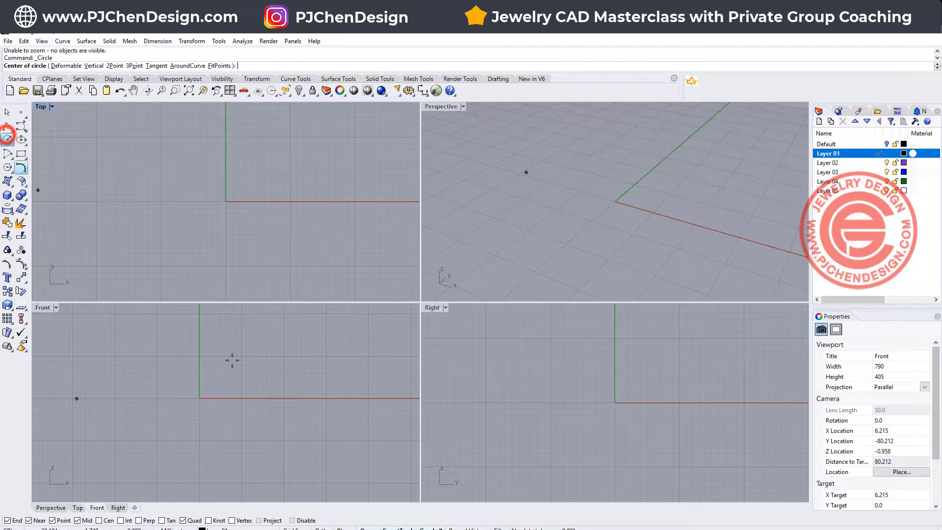
{"action": "type", "text": "0"}
{"action": "key", "text": "Return"}
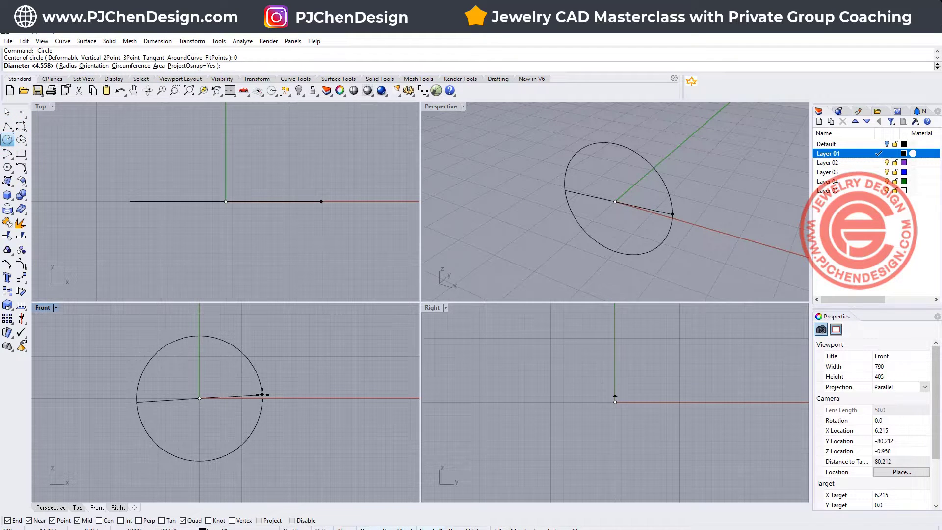
{"action": "type", "text": "16"}
{"action": "key", "text": "Return"}
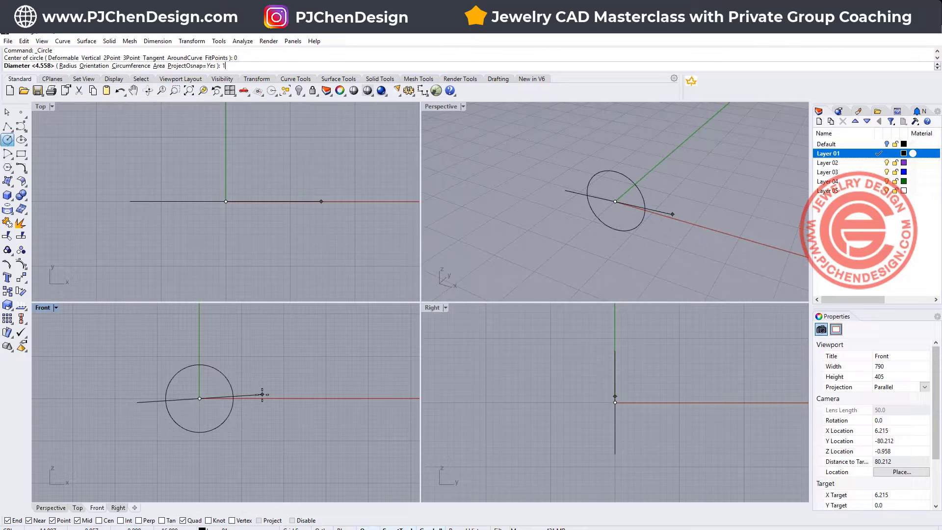
- Scale a copy of the 16 mm circle uniformly about its centre to make a slightly larger concentric circle
{"action": "right_click_drag", "start_coordinate": [239, 394], "coordinate": [241, 395]}
{"action": "left_click", "coordinate": [237, 391]}
{"action": "scroll", "coordinate": [191, 394], "scroll_direction": "up", "scroll_amount": 4}
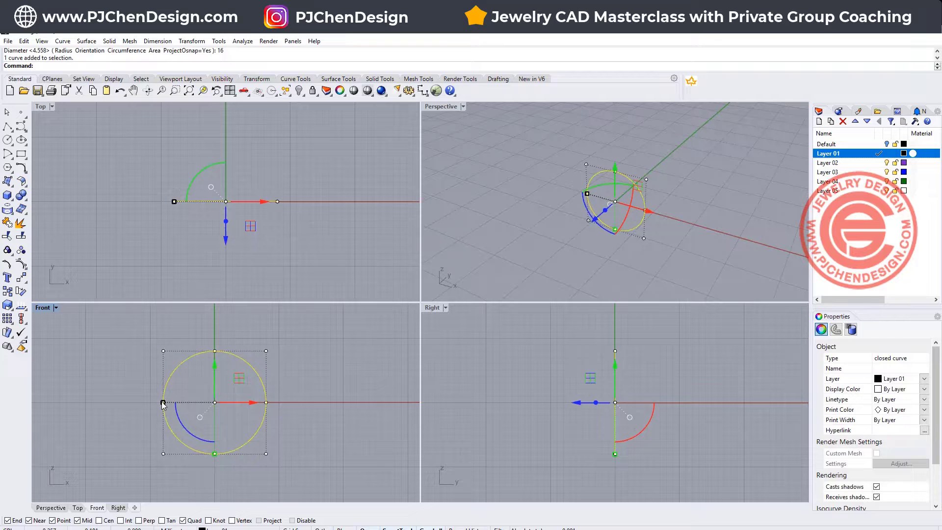
{"action": "left_click_drag", "start_coordinate": [161, 401], "coordinate": [154, 403]}
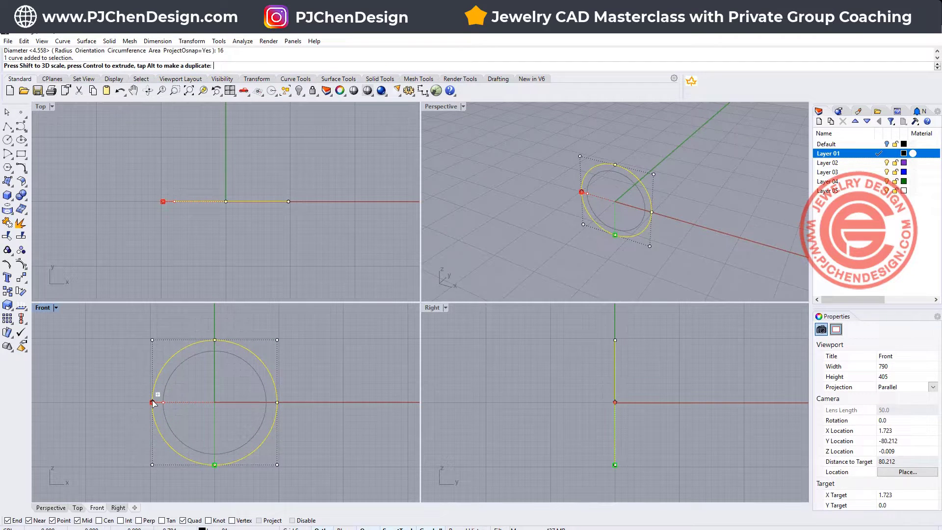
{"action": "left_click_drag", "start_coordinate": [152, 399], "coordinate": [152, 401], "text": "shift"}
{"action": "right_click_drag", "start_coordinate": [202, 385], "coordinate": [183, 401]}
{"action": "left_click", "coordinate": [78, 351]}
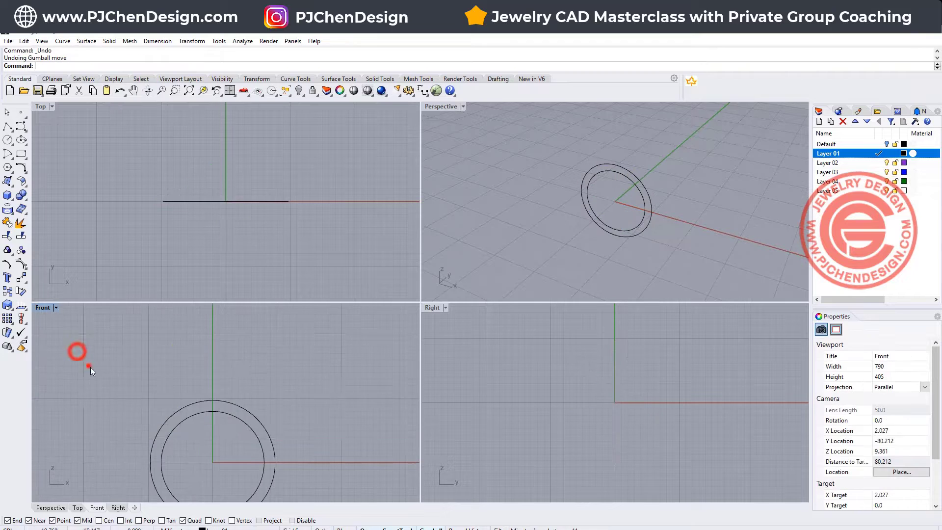
{"action": "left_click_drag", "start_coordinate": [88, 366], "coordinate": [274, 424]}
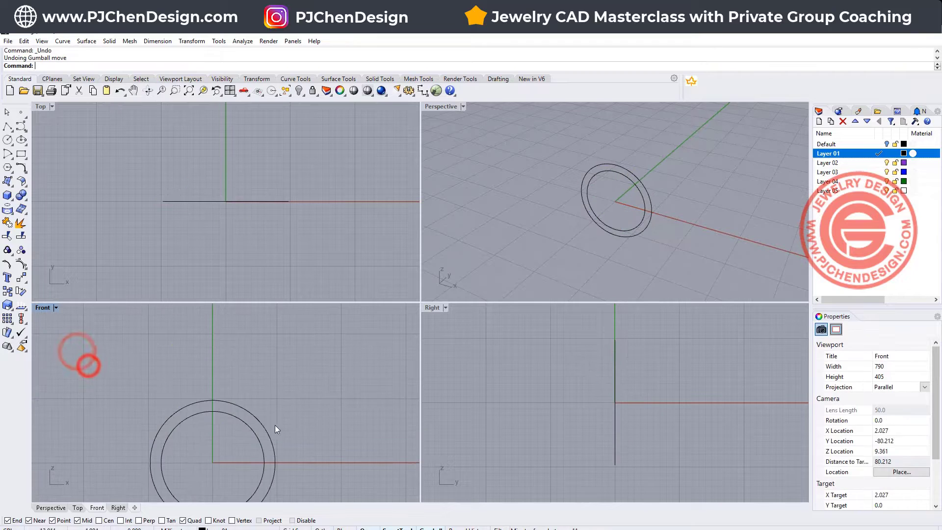
- Move the outer circle's three top control points straight up in the Front view to stretch it into an egg-shaped oval
{"action": "left_click", "coordinate": [248, 412]}
{"action": "key", "text": "F10"}
{"action": "left_click_drag", "start_coordinate": [113, 369], "coordinate": [319, 412]}
{"action": "scroll", "coordinate": [208, 390], "scroll_direction": "up", "scroll_amount": 2}
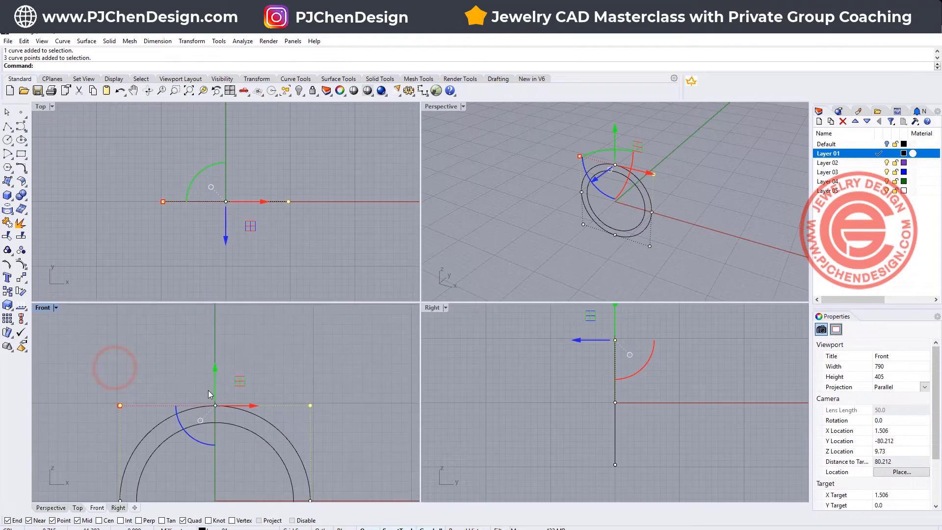
{"action": "left_click_drag", "start_coordinate": [217, 368], "coordinate": [220, 318]}
{"action": "left_click", "coordinate": [366, 414]}
{"action": "scroll", "coordinate": [279, 409], "scroll_direction": "down", "scroll_amount": 3}
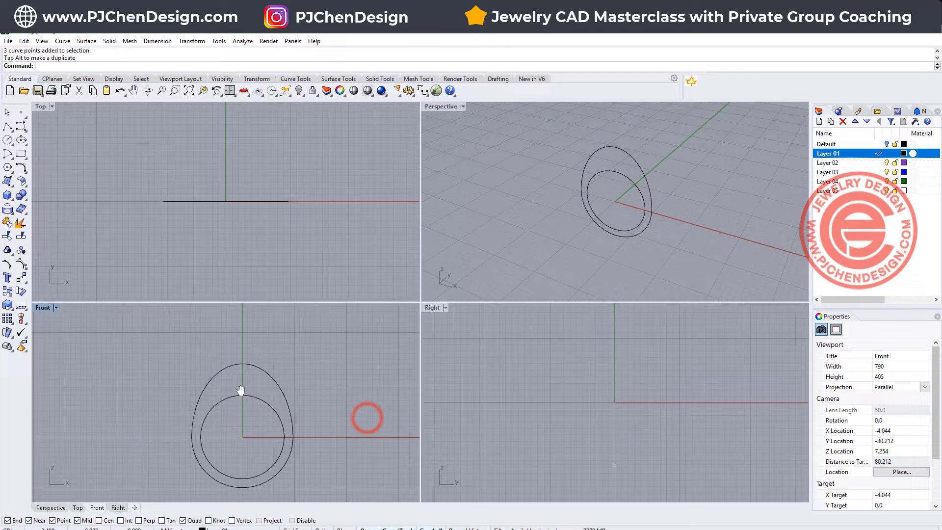
{"action": "right_click_drag", "start_coordinate": [701, 186], "coordinate": [650, 189]}
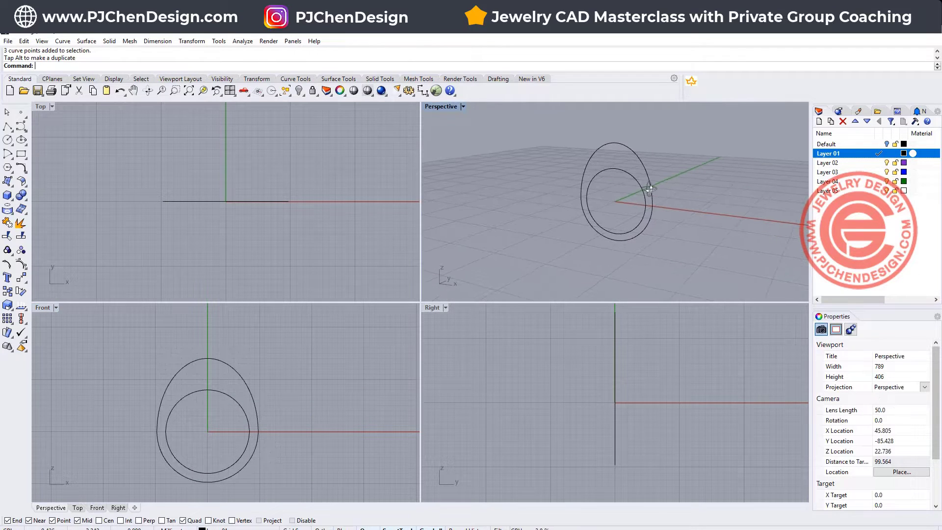
- Try widening the oval by scaling its upper five control points horizontally, check the curve at the side, and undo the scaling
{"action": "left_click", "coordinate": [181, 367]}
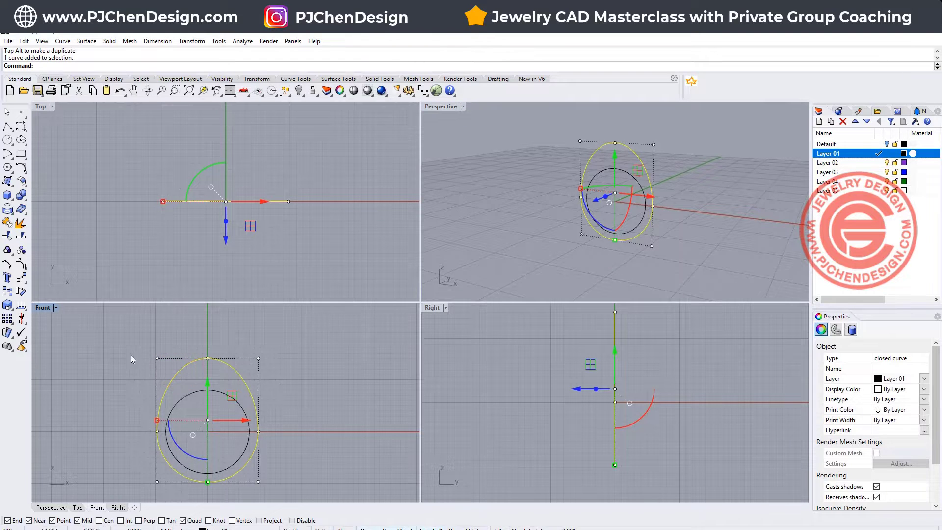
{"action": "left_click_drag", "start_coordinate": [106, 336], "coordinate": [303, 437]}
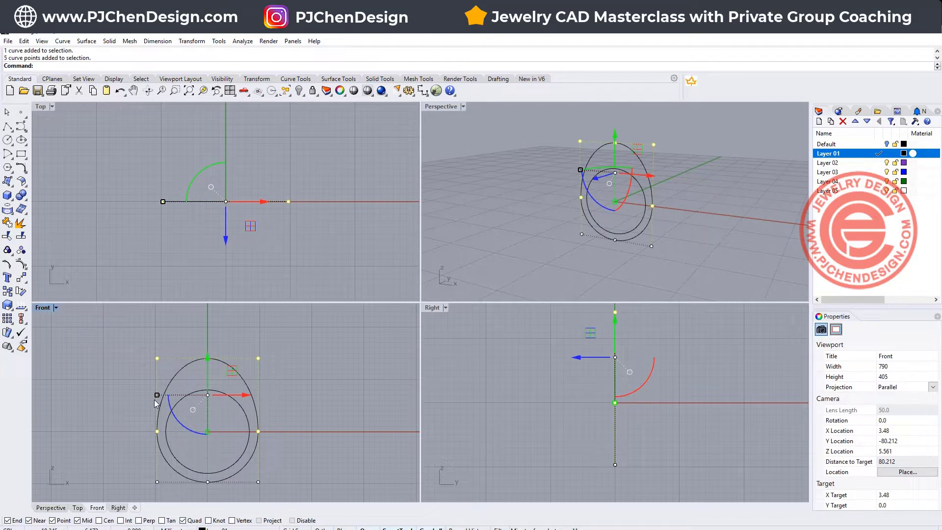
{"action": "left_click_drag", "start_coordinate": [156, 395], "coordinate": [149, 396]}
{"action": "scroll", "coordinate": [267, 444], "scroll_direction": "up", "scroll_amount": 8}
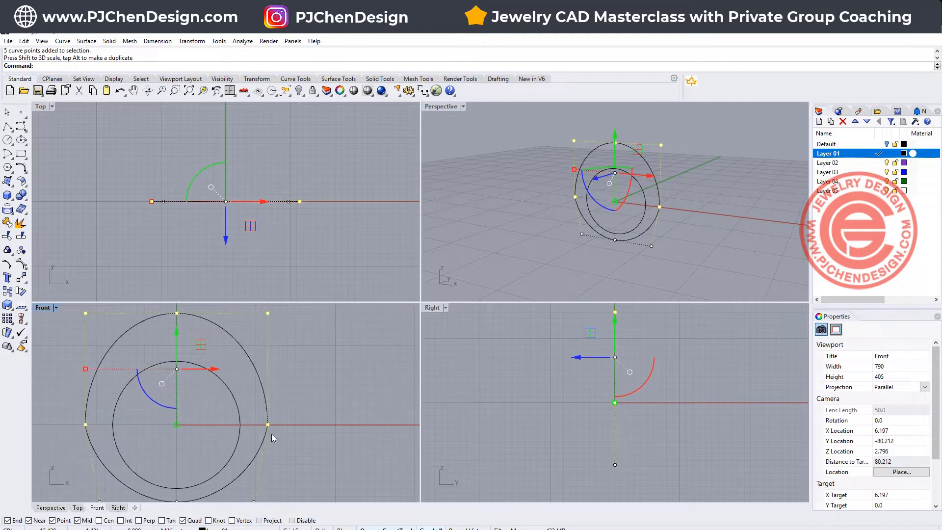
{"action": "left_click", "coordinate": [271, 405]}
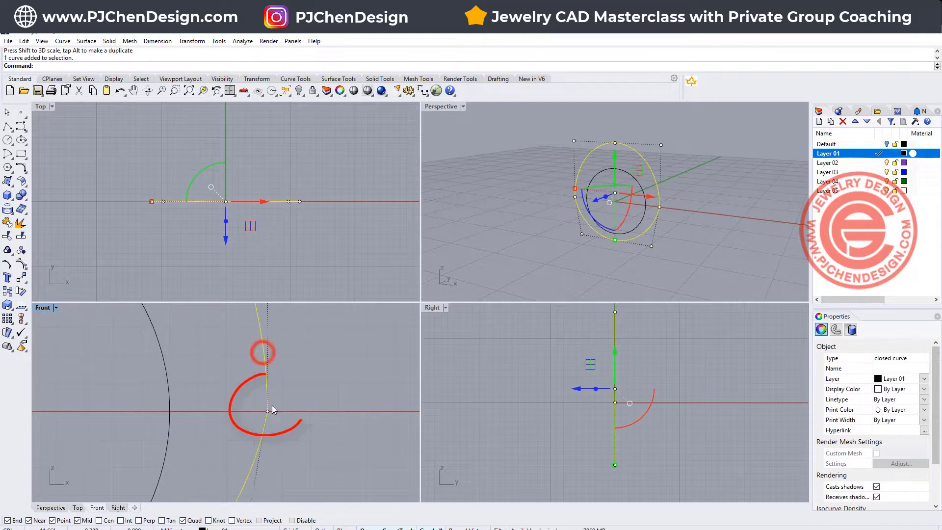
{"action": "scroll", "coordinate": [273, 405], "scroll_direction": "down", "scroll_amount": 2}
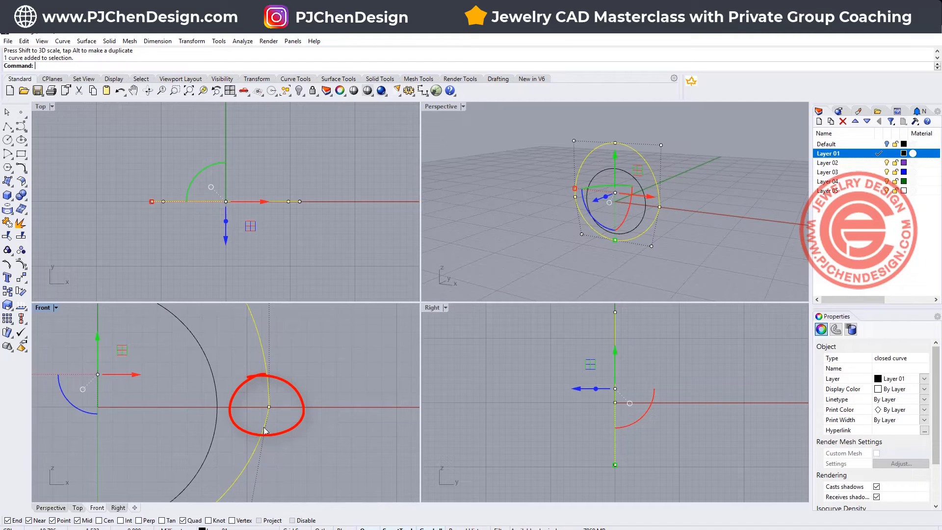
{"action": "scroll", "coordinate": [273, 408], "scroll_direction": "down", "scroll_amount": 3}
{"action": "scroll", "coordinate": [271, 411], "scroll_direction": "down", "scroll_amount": 2}
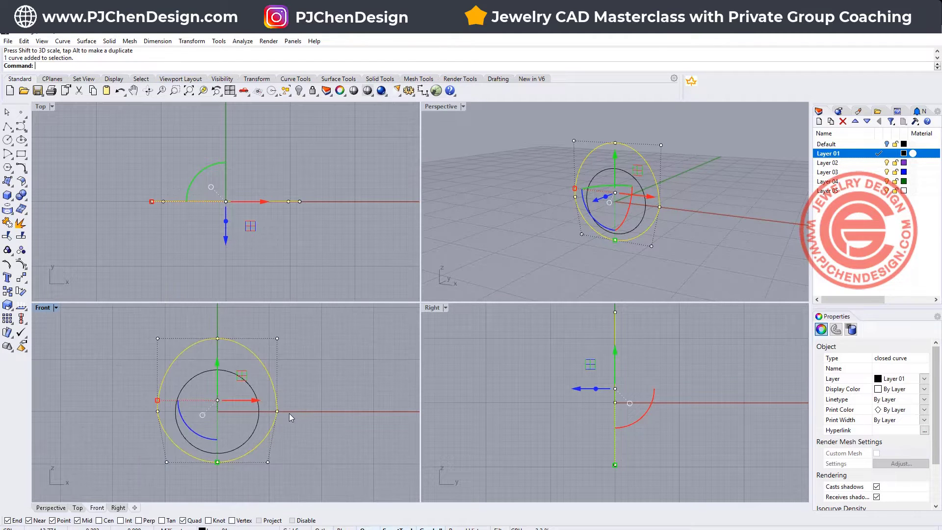
{"action": "left_click", "coordinate": [291, 403]}
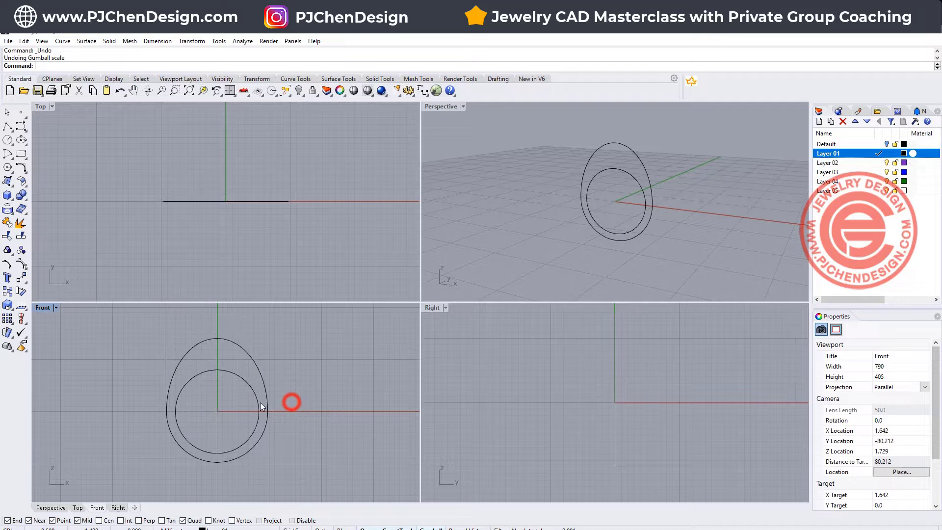
{"action": "key", "text": "ctrl+z"}
- Rebuild the outer oval curve with a point count of 12 and degree 3, deleting the input
{"action": "type", "text": "Rebuild"}
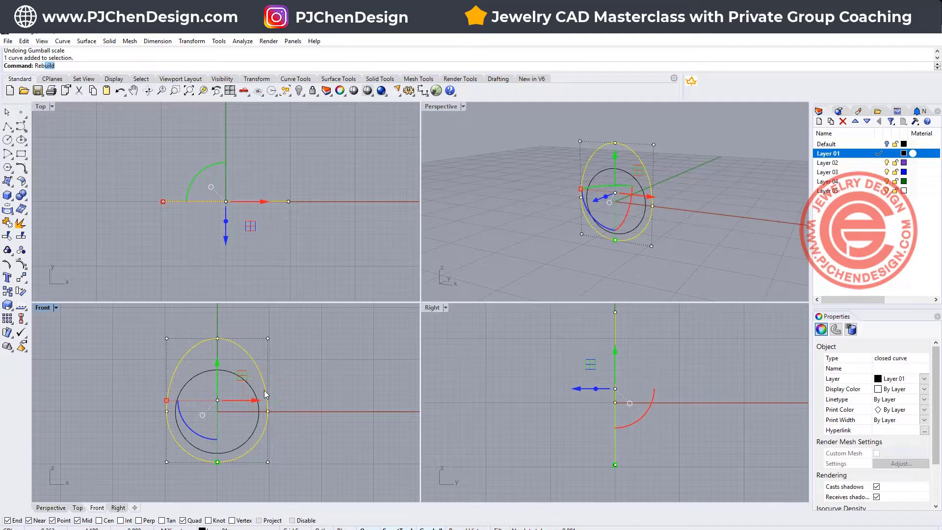
{"action": "key", "text": "Return"}
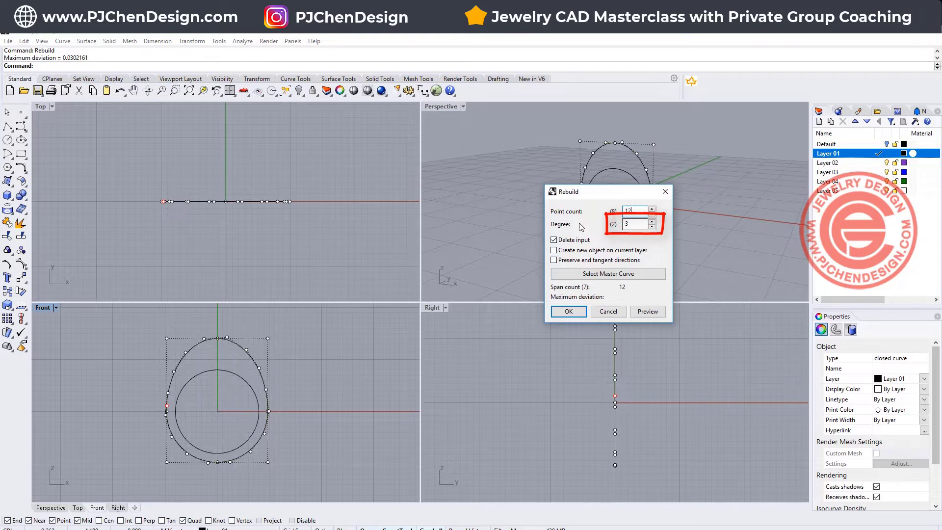
{"action": "left_click", "coordinate": [633, 221]}
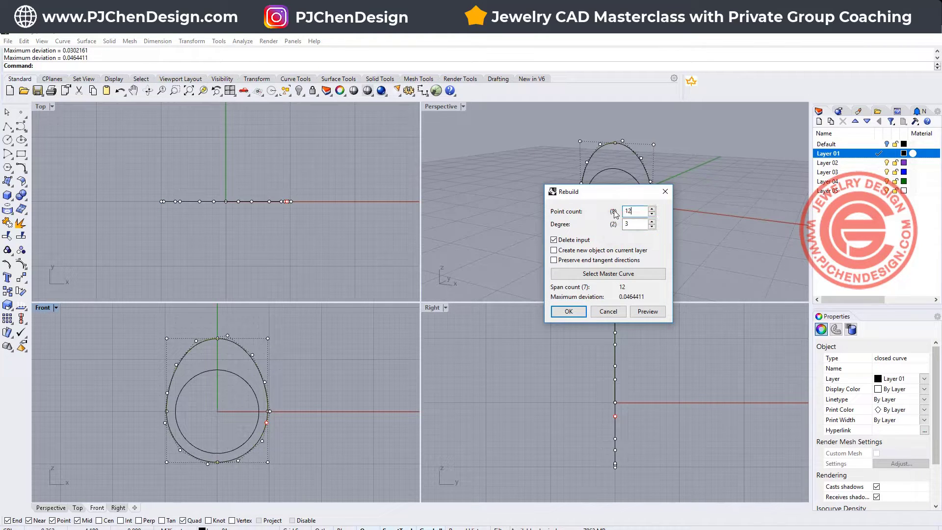
{"action": "left_click", "coordinate": [566, 312]}
{"action": "key", "text": "Escape"}
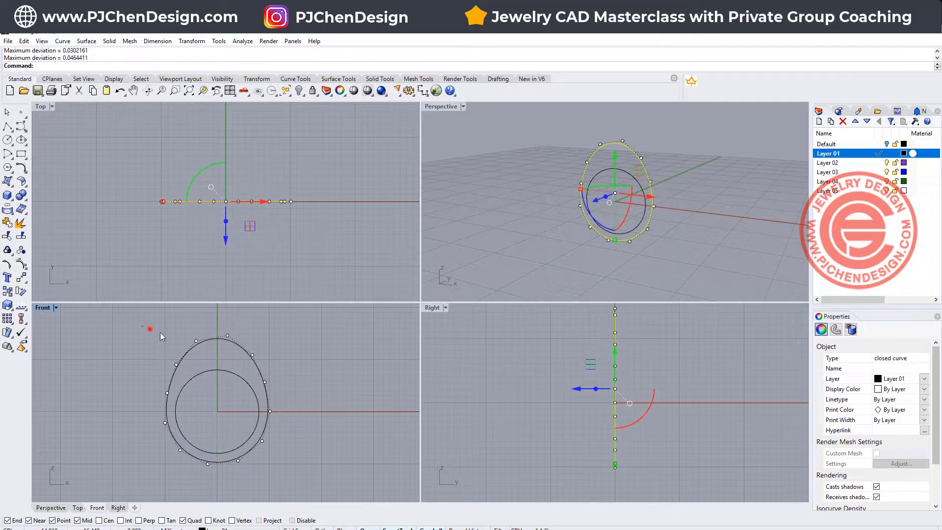
- Try scaling the rebuilt oval's upper six control points outward horizontally, and undo both the scaling and the rebuild
{"action": "left_click_drag", "start_coordinate": [160, 332], "coordinate": [318, 400]}
{"action": "left_click_drag", "start_coordinate": [167, 363], "coordinate": [160, 362]}
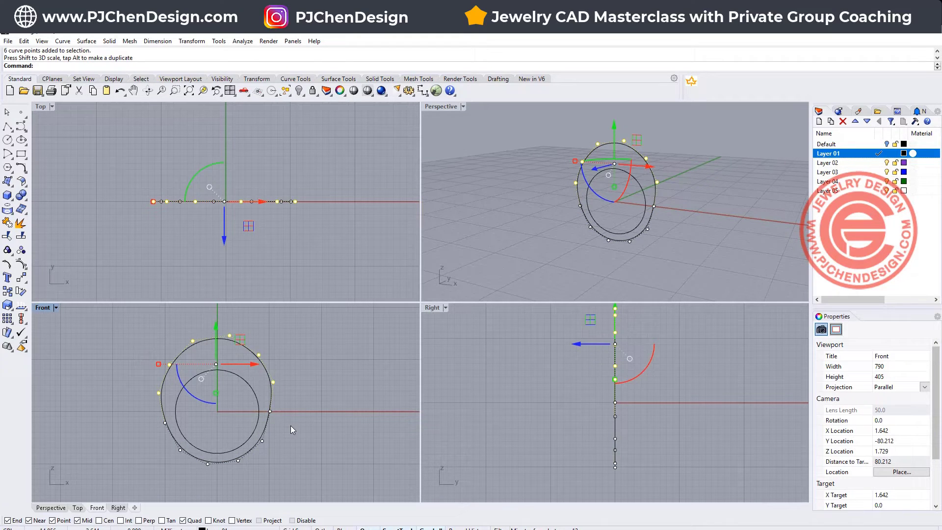
{"action": "key", "text": "ctrl+z"}
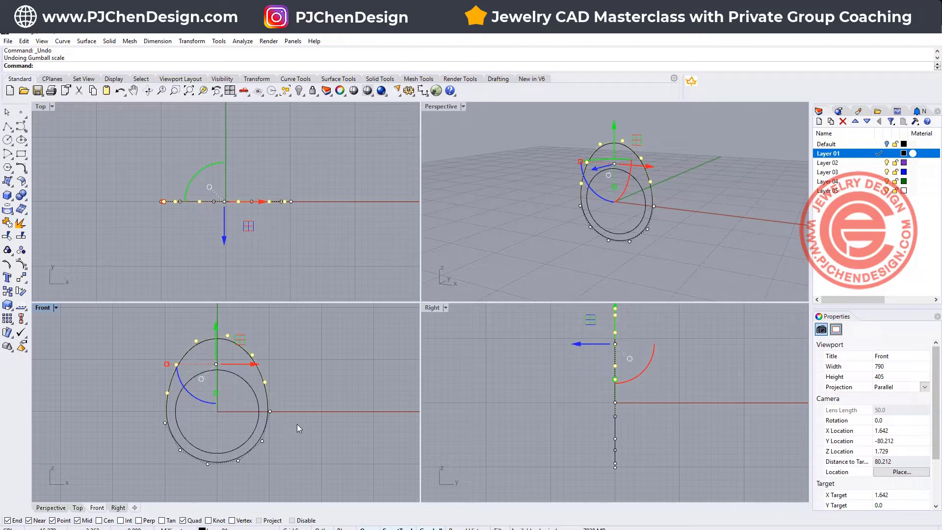
{"action": "key", "text": "ctrl+z"}
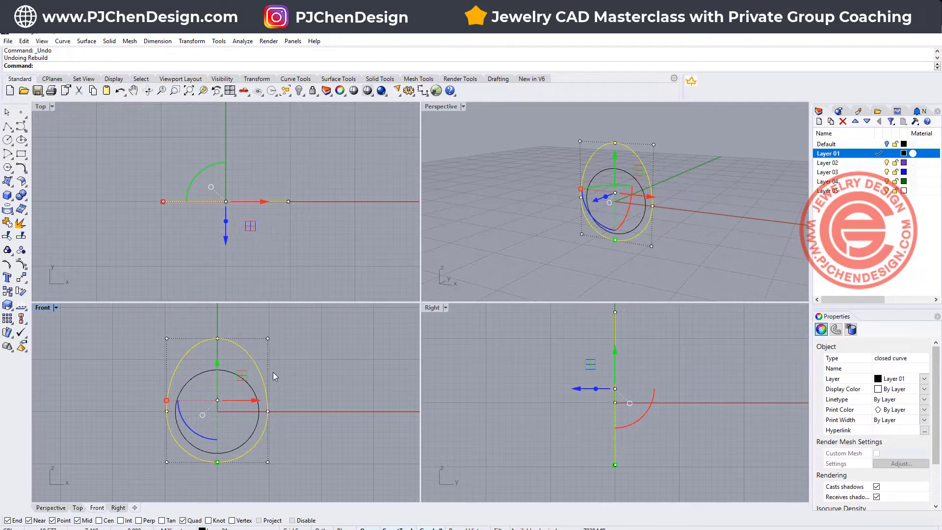
- Scale the whole outer oval slightly wider in the Front view
{"action": "left_click", "coordinate": [263, 353]}
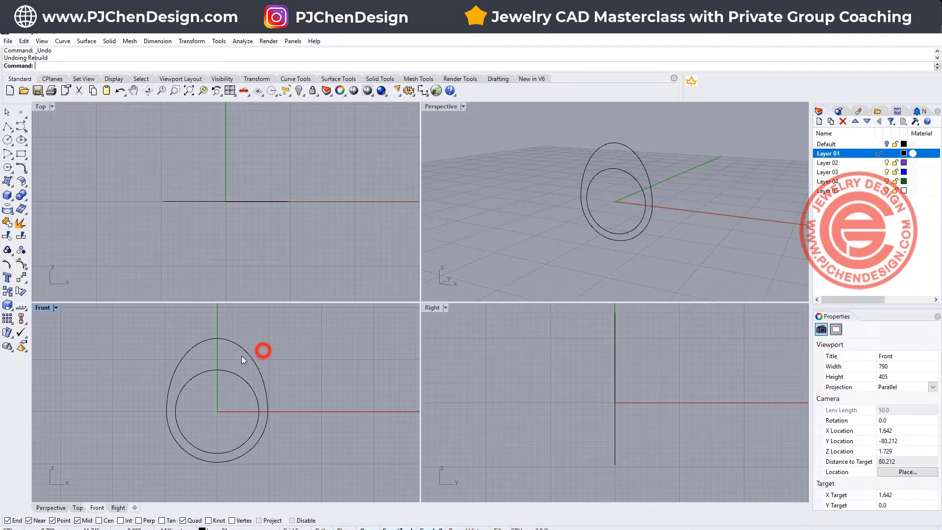
{"action": "left_click", "coordinate": [262, 373]}
{"action": "left_click", "coordinate": [374, 399]}
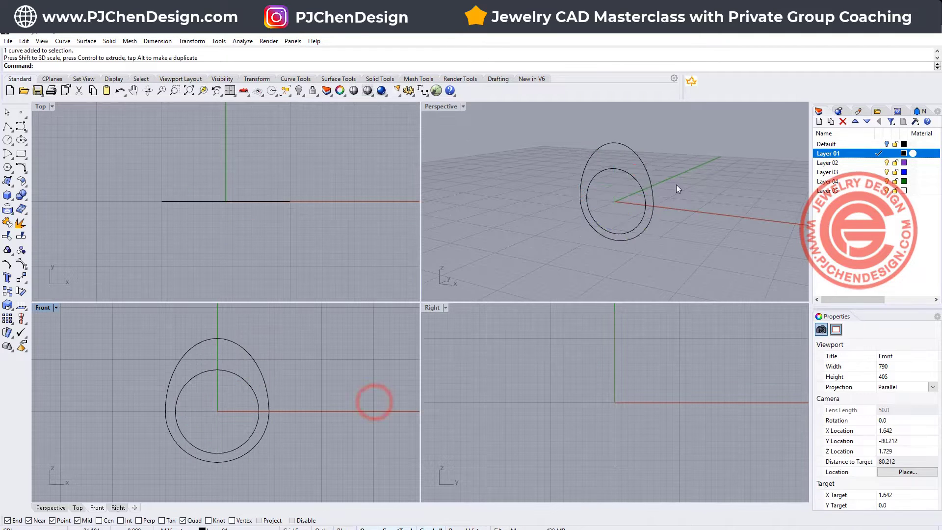
- Draw a 3Point rounded rectangle with conic corners from the oval's top to the inner circle's top, about 12.5 mm wide in the Right view
{"action": "right_click_drag", "start_coordinate": [676, 184], "coordinate": [617, 165]}
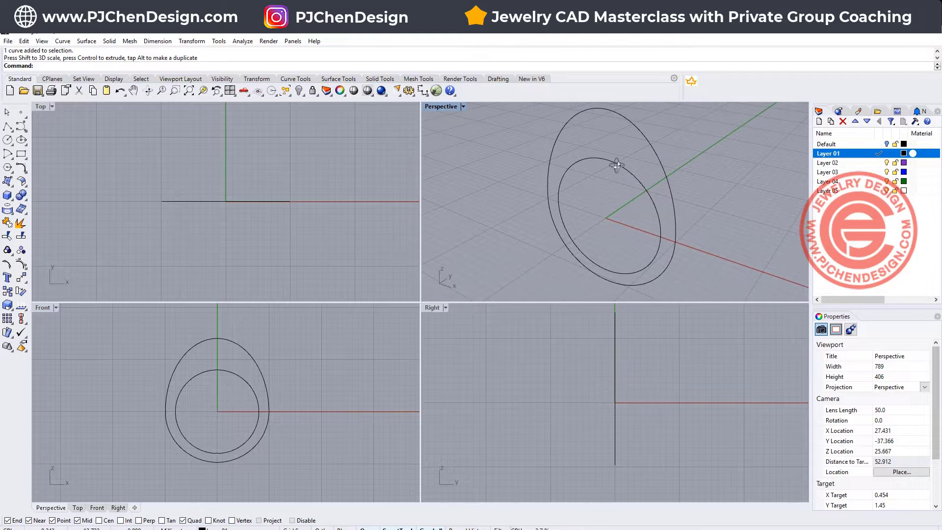
{"action": "left_click", "coordinate": [23, 154]}
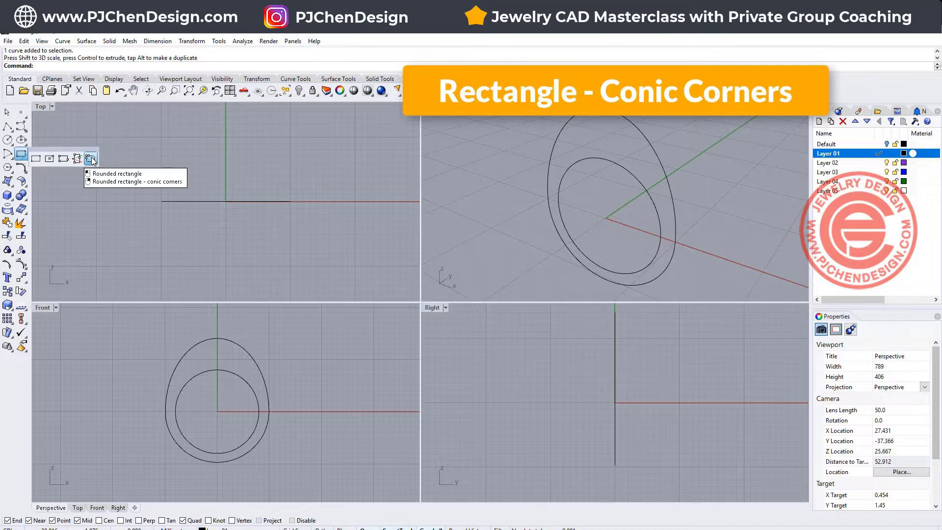
{"action": "left_click", "coordinate": [94, 162]}
{"action": "left_click", "coordinate": [84, 67]}
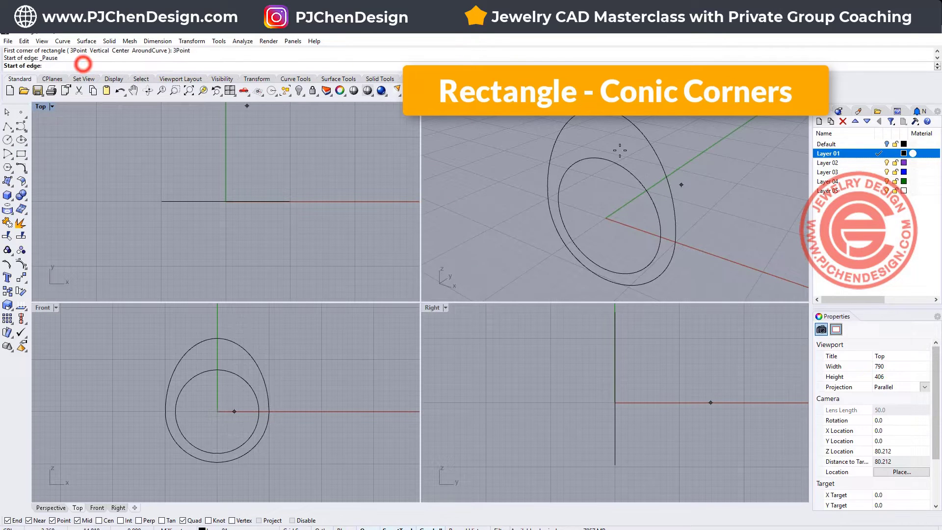
{"action": "left_click", "coordinate": [600, 120]}
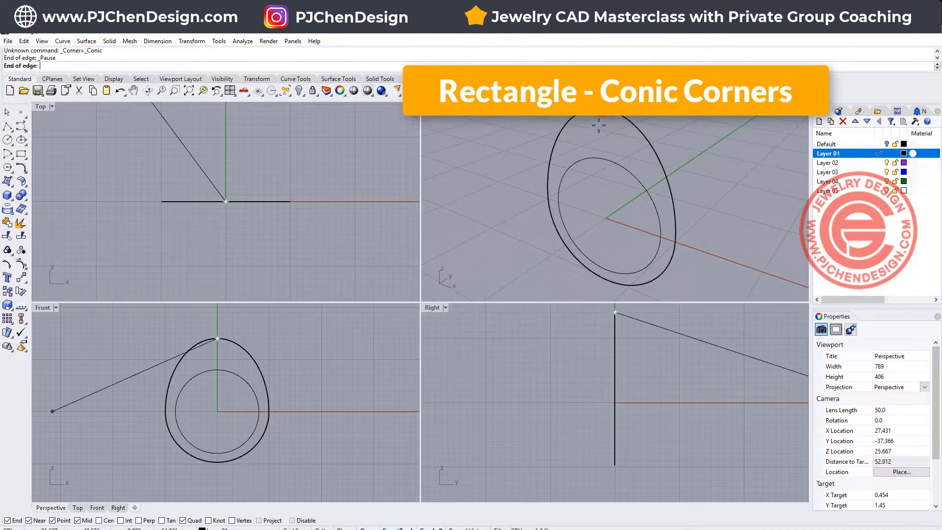
{"action": "left_click", "coordinate": [604, 159]}
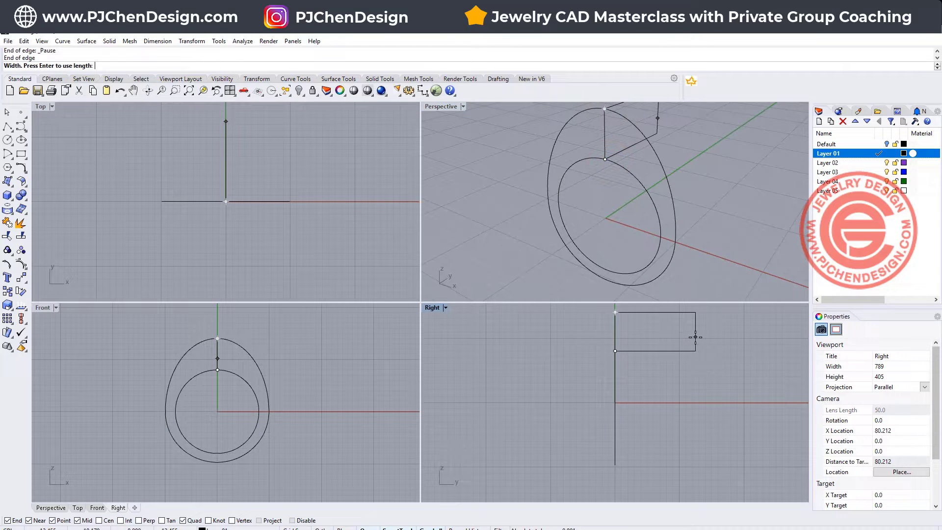
{"action": "left_click", "coordinate": [694, 336]}
{"action": "scroll", "coordinate": [701, 338], "scroll_direction": "up", "scroll_amount": 5}
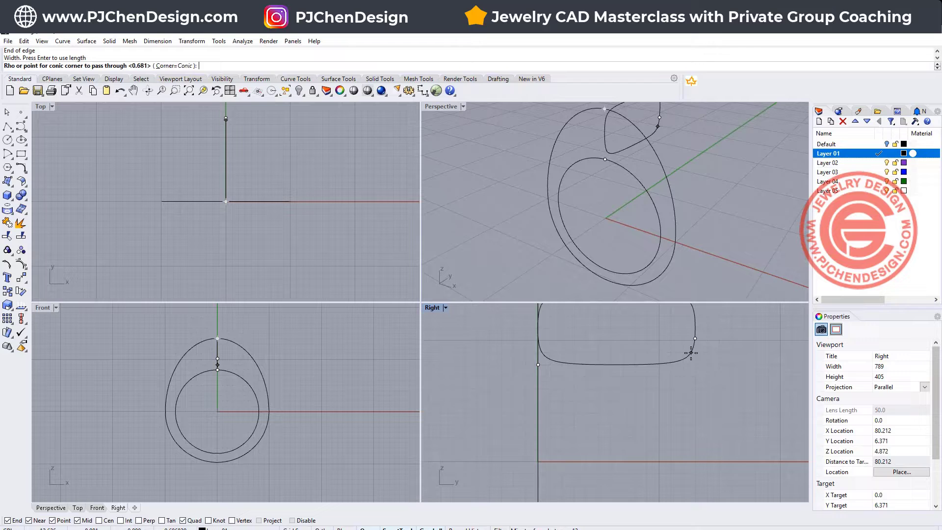
{"action": "left_click", "coordinate": [691, 353]}
{"action": "scroll", "coordinate": [696, 358], "scroll_direction": "down", "scroll_amount": 5}
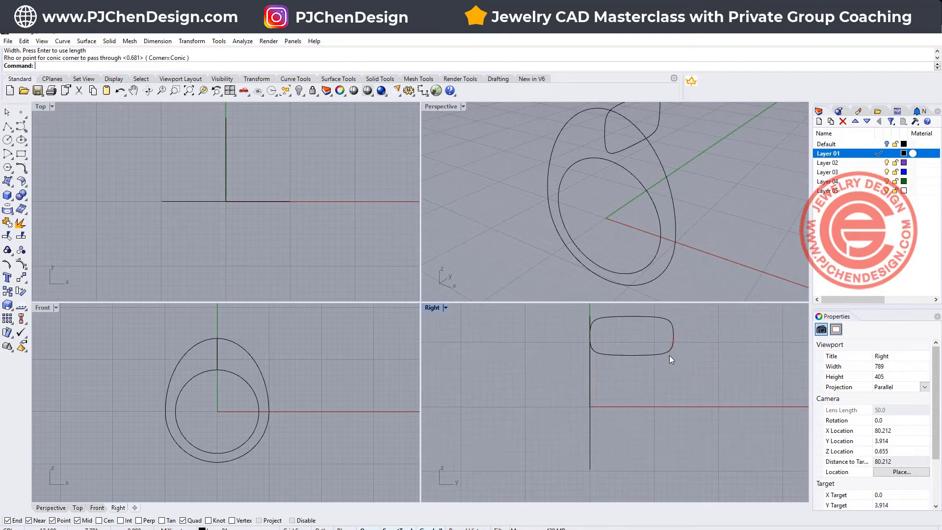
- Rebuild the rounded rectangle curve with a point count of 12, deleting the input
{"action": "left_click", "coordinate": [670, 356]}
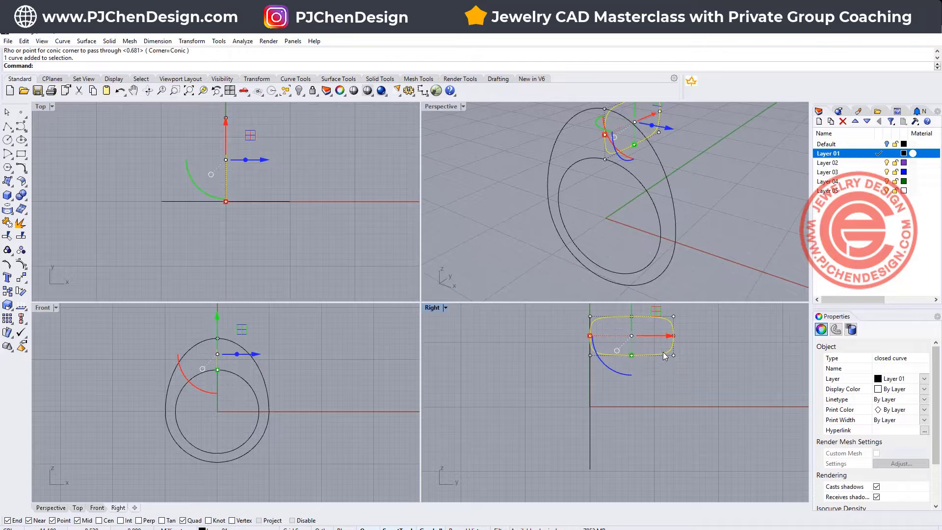
{"action": "type", "text": "Rebuild"}
{"action": "key", "text": "Return"}
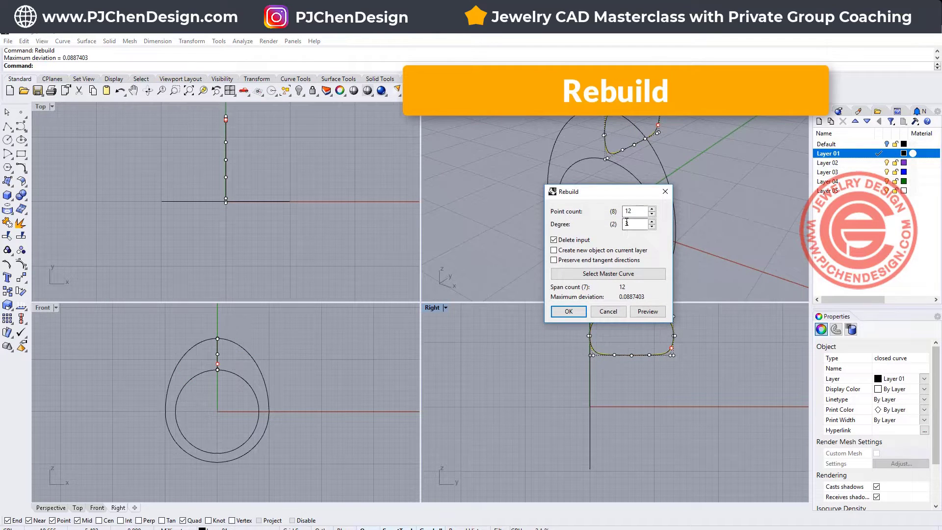
{"action": "left_click", "coordinate": [568, 311]}
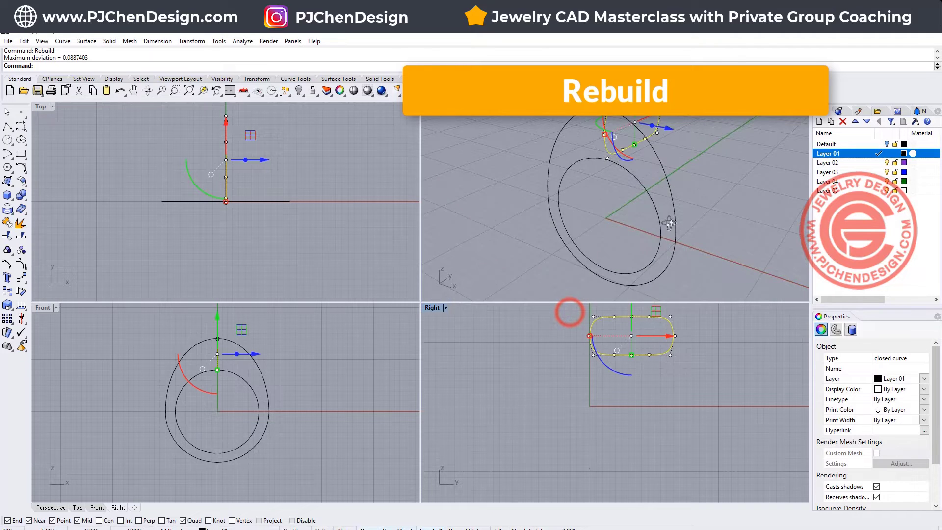
- Move the rebuilt rounded rectangle from its upper edge's midpoint onto the outer oval's top quadrant in the Perspective view
{"action": "right_click_drag", "start_coordinate": [628, 245], "coordinate": [645, 232]}
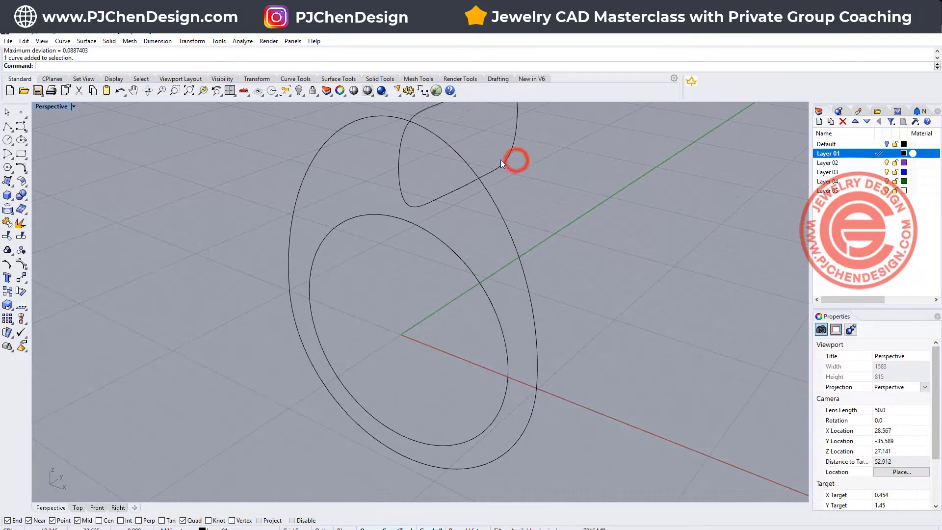
{"action": "left_click", "coordinate": [499, 162]}
{"action": "right_click_drag", "start_coordinate": [499, 163], "coordinate": [512, 202]}
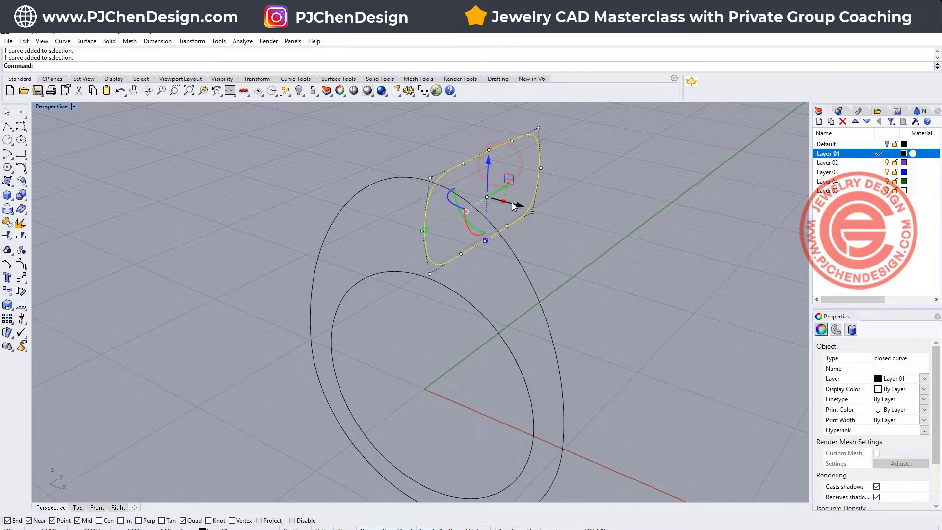
{"action": "left_click", "coordinate": [23, 277]}
{"action": "left_click", "coordinate": [486, 150]}
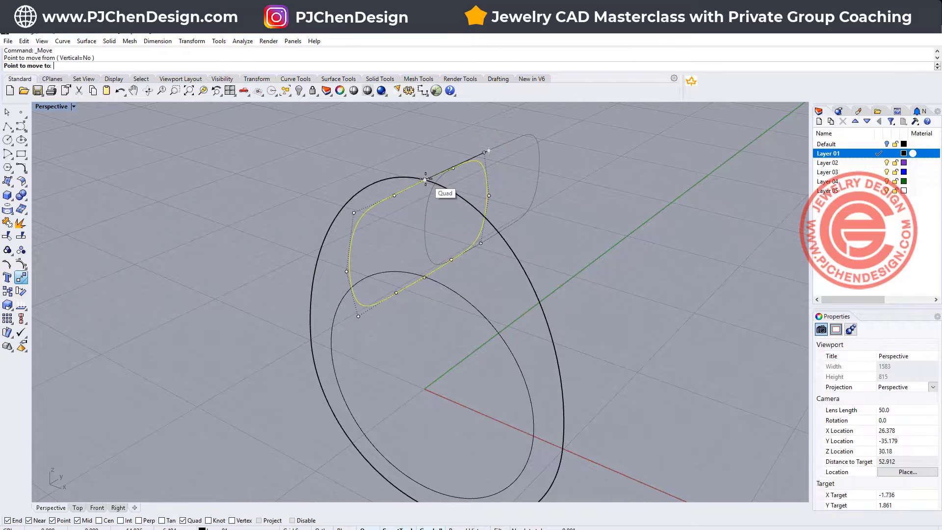
{"action": "left_click", "coordinate": [426, 179]}
- Start a Sweep 2 Rails with the inner circle and outer oval as rails and the rounded rectangle as cross section
{"action": "right_click_drag", "start_coordinate": [612, 235], "coordinate": [537, 277]}
{"action": "left_click", "coordinate": [109, 41]}
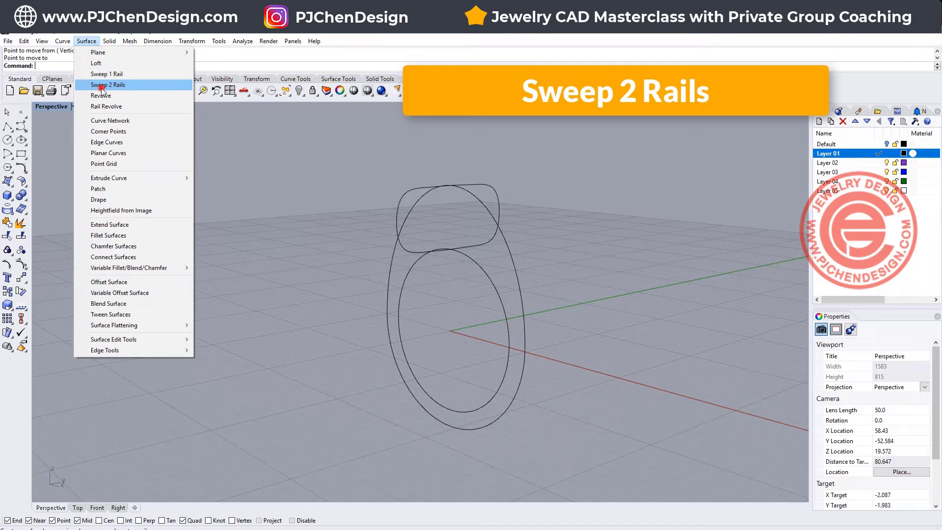
{"action": "left_click", "coordinate": [142, 81]}
{"action": "right_click_drag", "start_coordinate": [473, 260], "coordinate": [512, 248]}
{"action": "left_click", "coordinate": [511, 248]}
{"action": "left_click", "coordinate": [477, 240]}
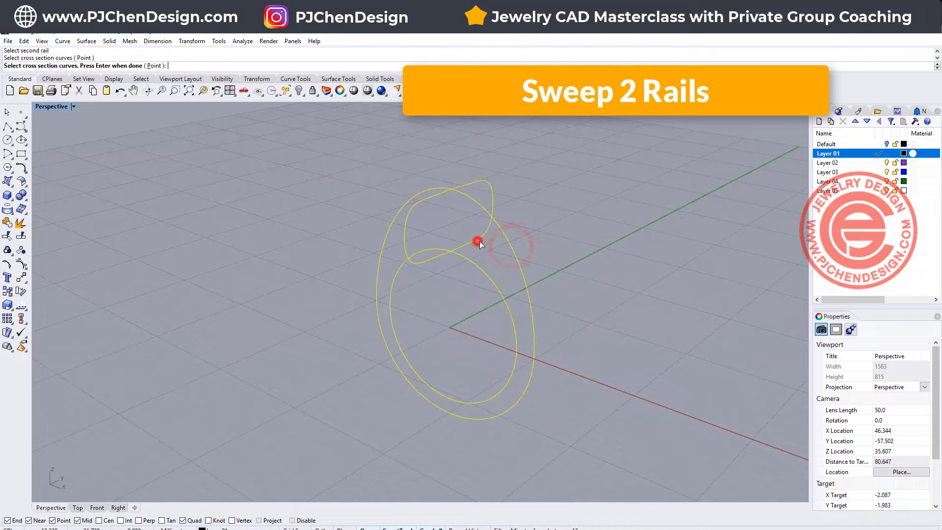
- Move the cross section's seam point to where the profile meets the inner circle's top, and create the swept ring surface
{"action": "key", "text": "Return"}
{"action": "left_click_drag", "start_coordinate": [405, 239], "coordinate": [451, 253]}
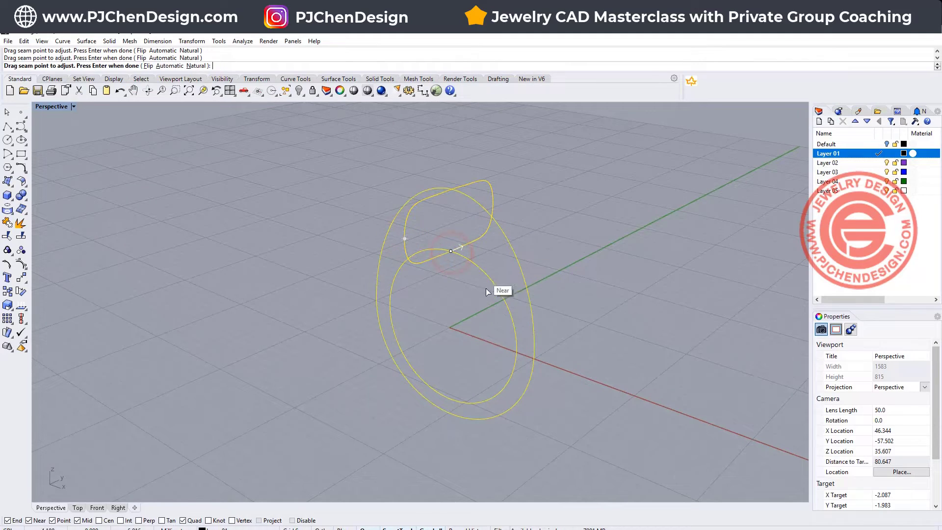
{"action": "key", "text": "Return"}
{"action": "right_click_drag", "start_coordinate": [469, 270], "coordinate": [521, 262]}
{"action": "left_click", "coordinate": [723, 307]}
- Turn on the swept surface's control points to check their density, and turn them off again
{"action": "right_click_drag", "start_coordinate": [468, 197], "coordinate": [460, 219]}
{"action": "left_click", "coordinate": [490, 227]}
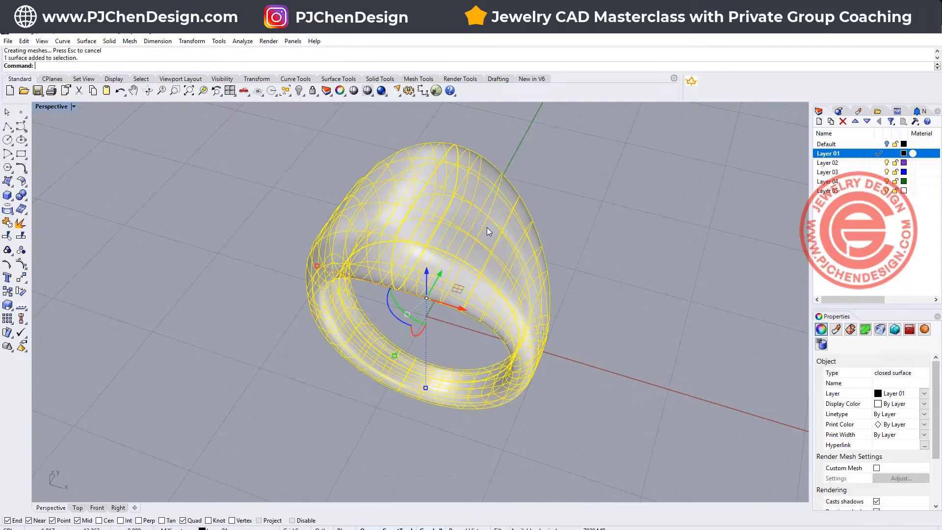
{"action": "left_click", "coordinate": [21, 264]}
{"action": "right_click_drag", "start_coordinate": [631, 234], "coordinate": [597, 235]}
{"action": "key", "text": "Escape"}
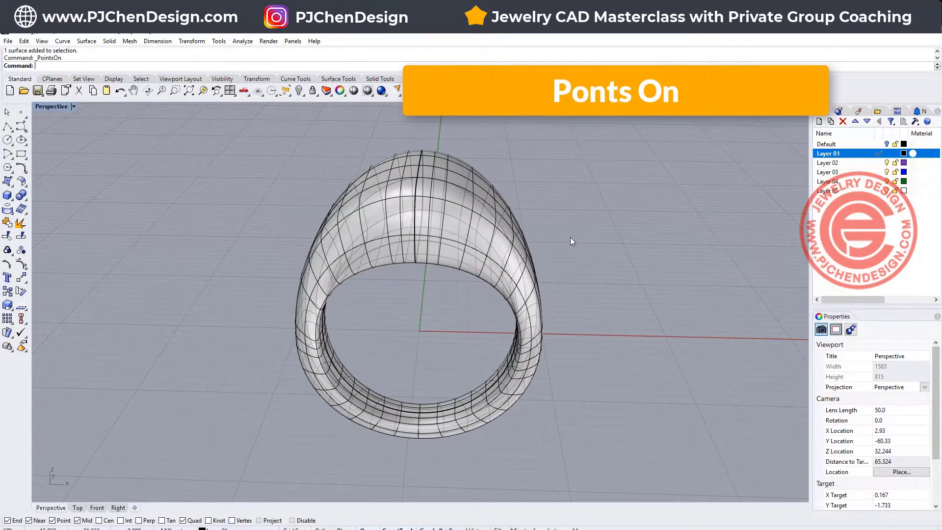
- Rebuild the ring surface with point counts U 20 and V 10, degree 3 in both directions, deleting the input
{"action": "left_click", "coordinate": [463, 233]}
{"action": "type", "text": "Rebuild"}
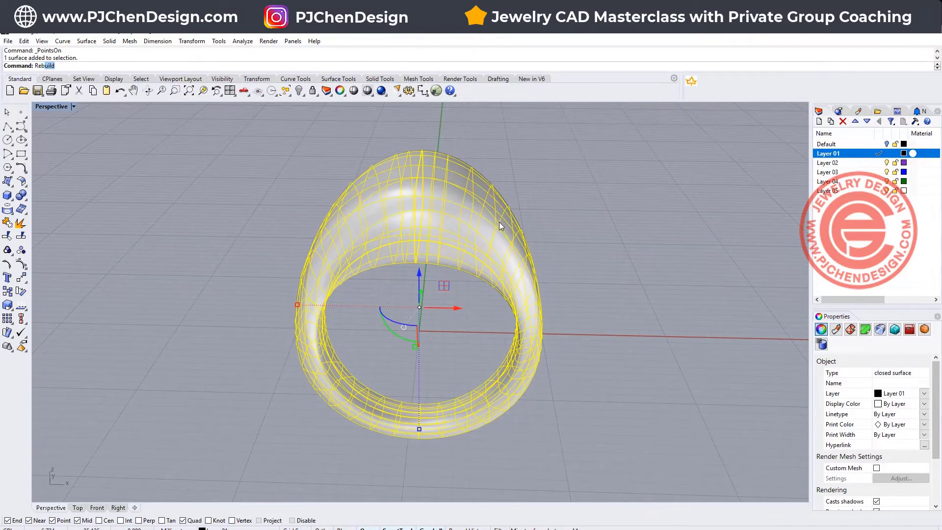
{"action": "key", "text": "Return"}
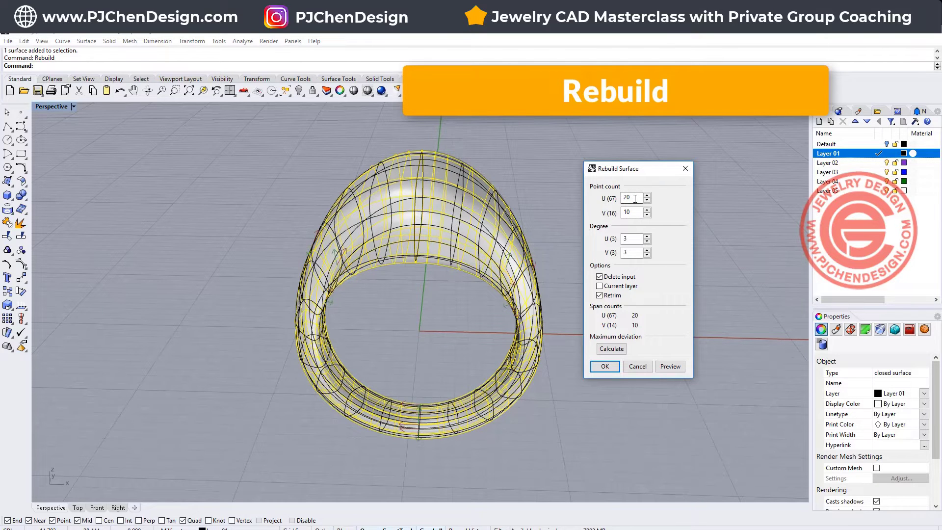
{"action": "right_click_drag", "start_coordinate": [489, 237], "coordinate": [515, 233]}
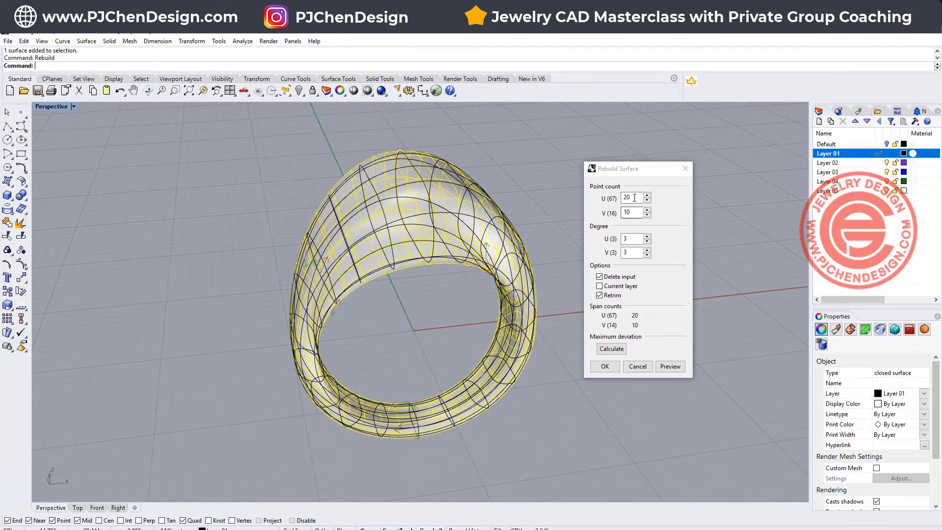
{"action": "left_click", "coordinate": [605, 365]}
- Turn on the rebuilt ring surface's control points and return to the four-viewport layout
{"action": "right_click_drag", "start_coordinate": [597, 340], "coordinate": [500, 270]}
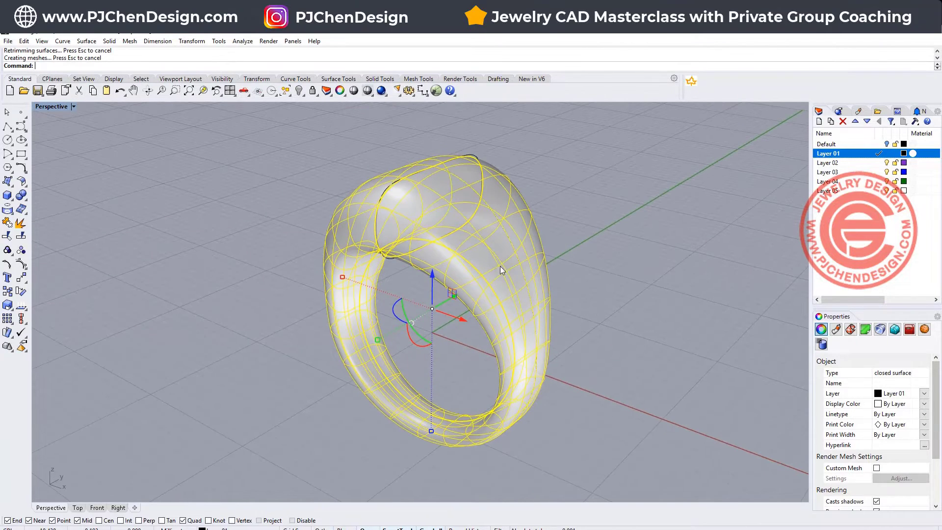
{"action": "left_click", "coordinate": [21, 254]}
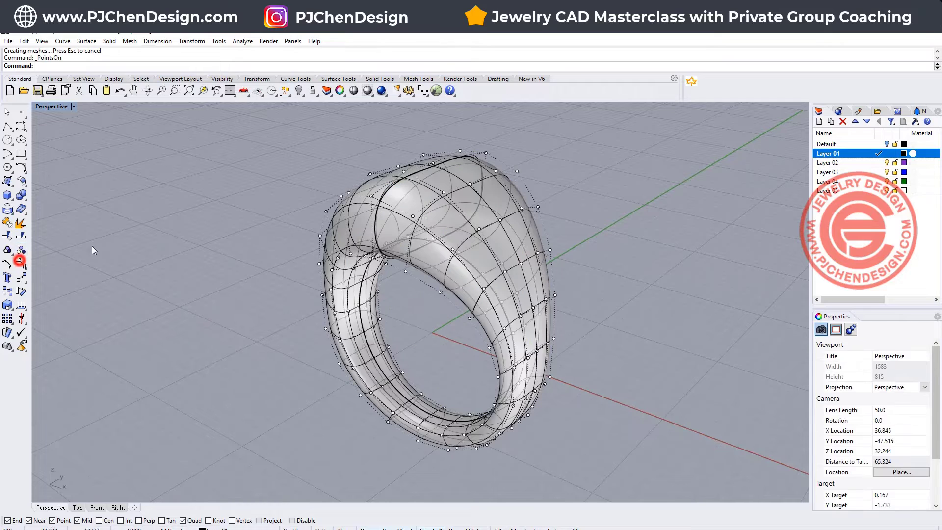
{"action": "double_click", "coordinate": [52, 107]}
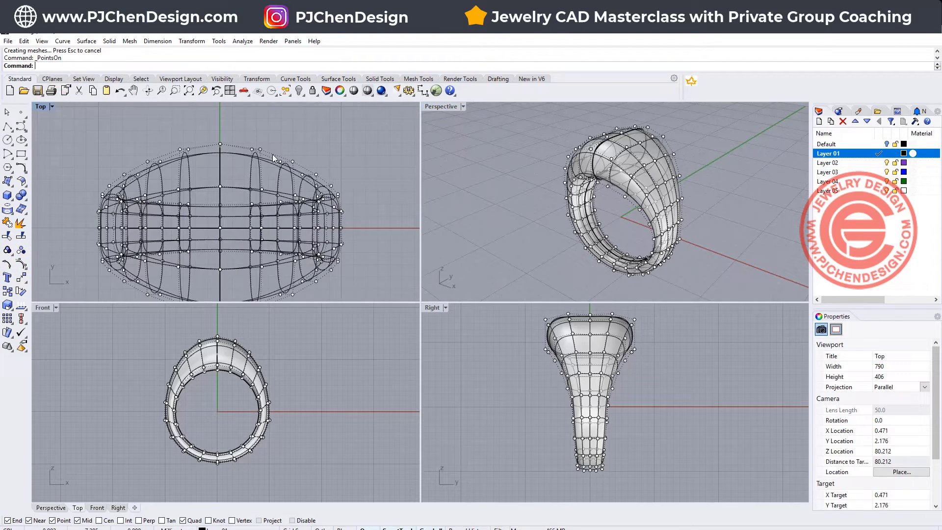
- Try pulling three control points on the ring's back edge outward in the Top view, and undo the move
{"action": "left_click_drag", "start_coordinate": [238, 124], "coordinate": [287, 170]}
{"action": "right_click_drag", "start_coordinate": [320, 158], "coordinate": [307, 215]}
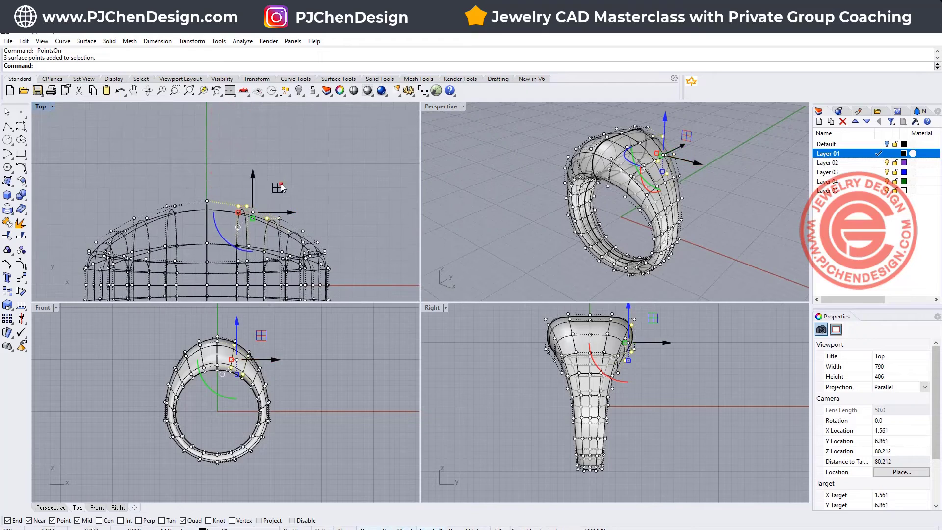
{"action": "left_click_drag", "start_coordinate": [280, 185], "coordinate": [291, 131]}
{"action": "left_click", "coordinate": [370, 178]}
- Scale the control points at the top of the ring outward in 3D, and rotate them counterclockwise in the Top view
{"action": "right_click_drag", "start_coordinate": [605, 166], "coordinate": [539, 179]}
{"action": "left_click_drag", "start_coordinate": [141, 330], "coordinate": [303, 391]}
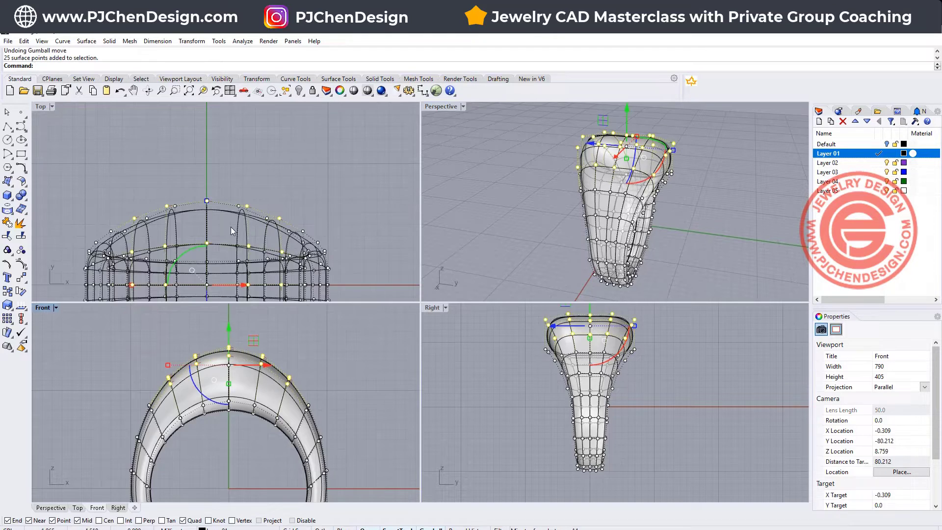
{"action": "right_click_drag", "start_coordinate": [230, 227], "coordinate": [215, 168]}
{"action": "left_click_drag", "start_coordinate": [138, 209], "coordinate": [105, 207]}
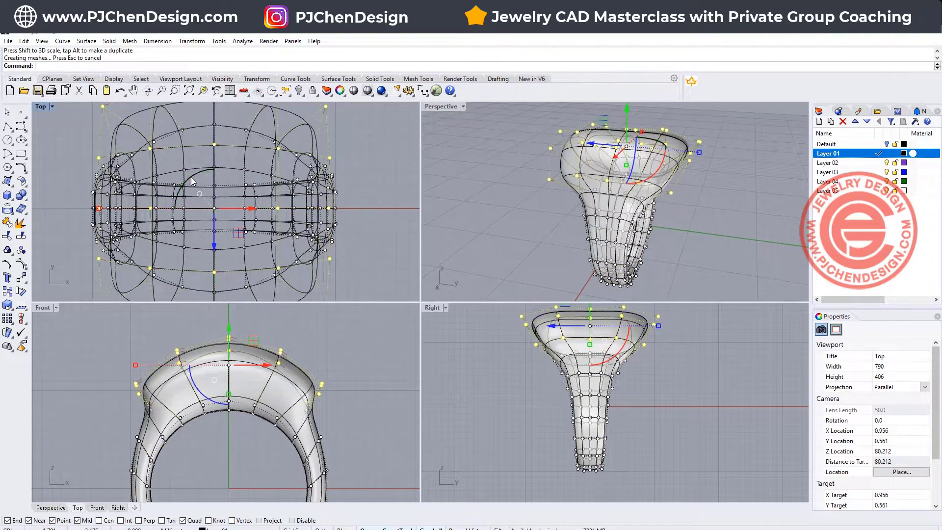
{"action": "left_click_drag", "start_coordinate": [193, 181], "coordinate": [187, 190]}
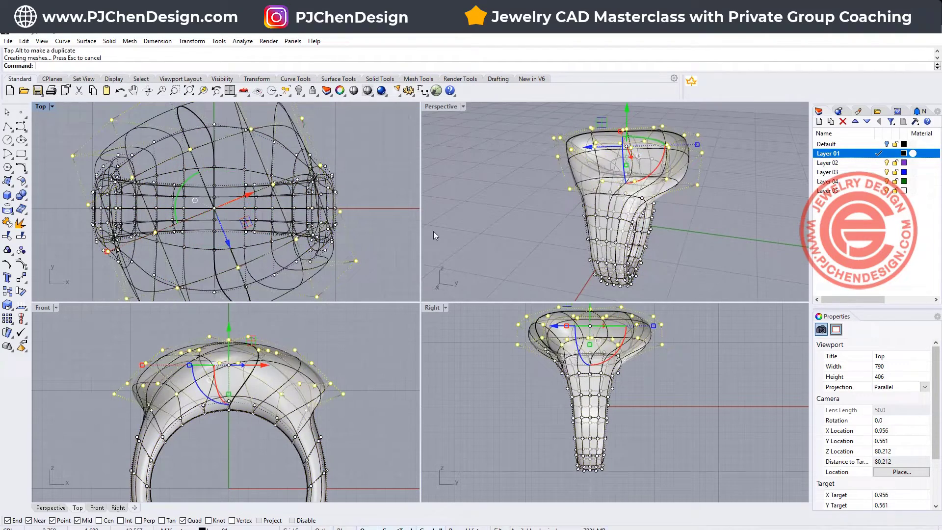
{"action": "right_click_drag", "start_coordinate": [507, 193], "coordinate": [726, 200]}
{"action": "left_click", "coordinate": [734, 201]}
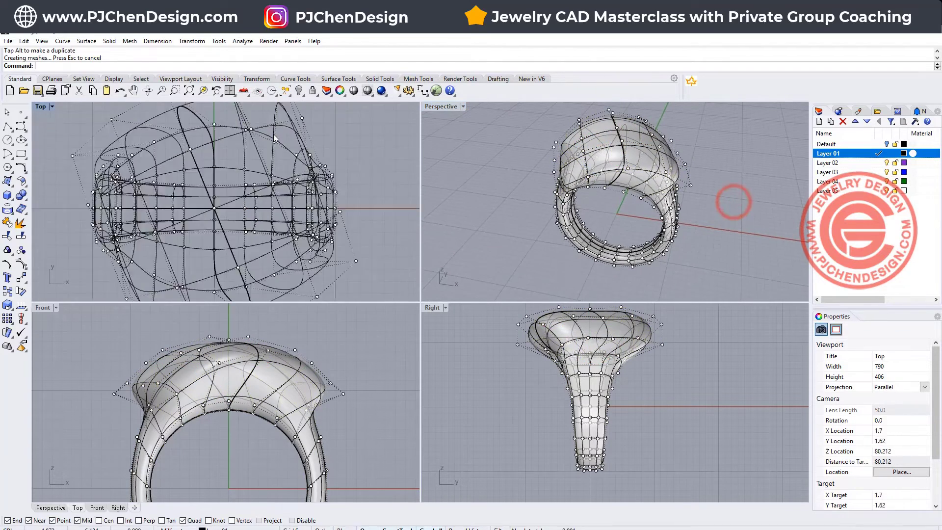
- Pull the two outermost control points on the ring head's back edge further outward in the Top view
{"action": "scroll", "coordinate": [274, 139], "scroll_direction": "down", "scroll_amount": 3}
{"action": "left_click_drag", "start_coordinate": [288, 162], "coordinate": [316, 163]}
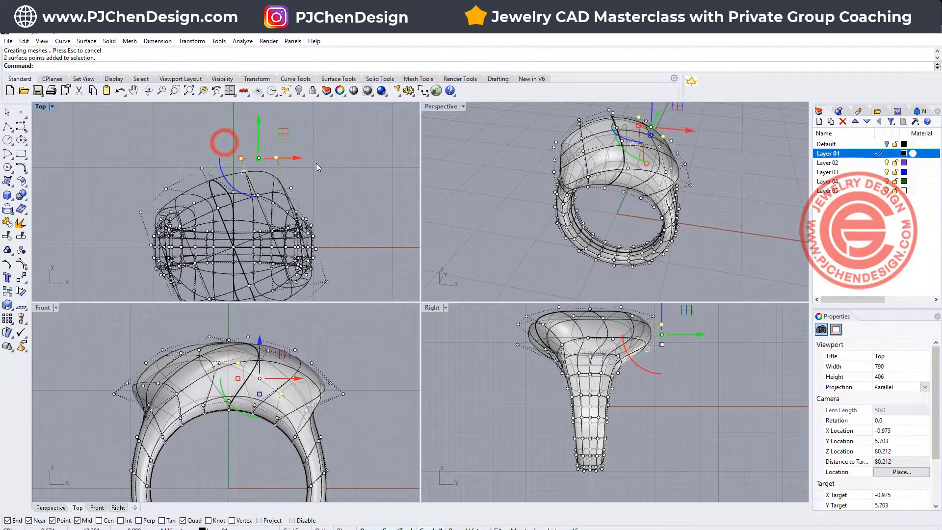
{"action": "right_click_drag", "start_coordinate": [315, 163], "coordinate": [316, 192]}
{"action": "left_click_drag", "start_coordinate": [285, 161], "coordinate": [283, 120]}
{"action": "left_click", "coordinate": [316, 181]}
{"action": "scroll", "coordinate": [674, 186], "scroll_direction": "down", "scroll_amount": 6}
{"action": "right_click_drag", "start_coordinate": [674, 187], "coordinate": [544, 201]}
{"action": "scroll", "coordinate": [615, 197], "scroll_direction": "up", "scroll_amount": 6}
{"action": "scroll", "coordinate": [245, 202], "scroll_direction": "down", "scroll_amount": 6}
- Select three control points on the ring head's front edge in the Top view and move them further outward
{"action": "right_click_drag", "start_coordinate": [246, 267], "coordinate": [248, 213]}
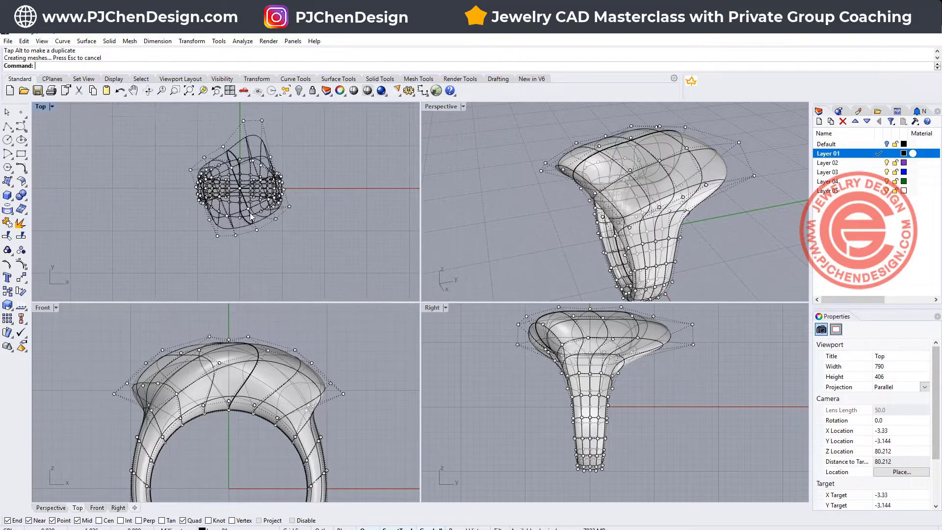
{"action": "scroll", "coordinate": [248, 213], "scroll_direction": "up", "scroll_amount": 6}
{"action": "left_click_drag", "start_coordinate": [254, 256], "coordinate": [407, 293]}
{"action": "right_click_drag", "start_coordinate": [332, 295], "coordinate": [331, 275]}
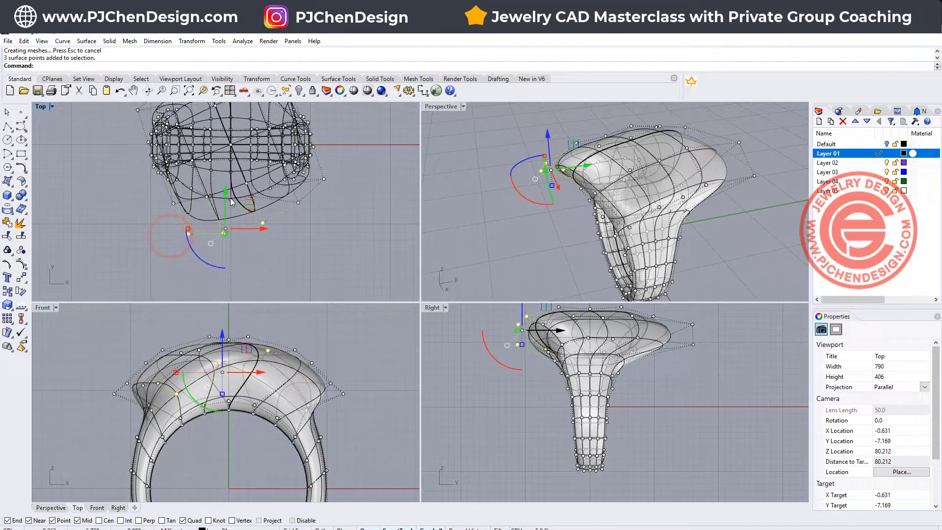
{"action": "left_click_drag", "start_coordinate": [251, 206], "coordinate": [242, 237]}
{"action": "left_click", "coordinate": [339, 243]}
- Turn off the control points and maximize the Perspective view to inspect the reshaped ring
{"action": "right_click_drag", "start_coordinate": [677, 203], "coordinate": [641, 226]}
{"action": "key", "text": "Escape"}
{"action": "right_click_drag", "start_coordinate": [640, 225], "coordinate": [650, 218]}
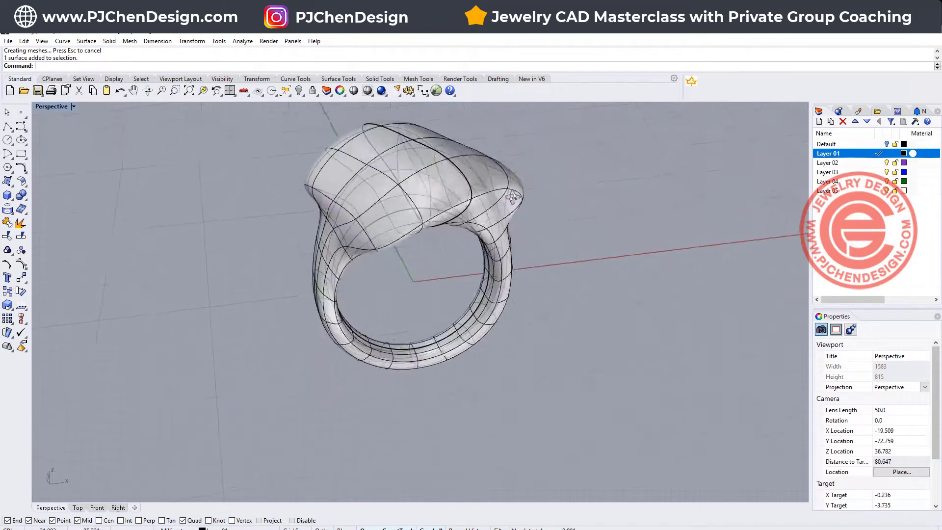
{"action": "right_click_drag", "start_coordinate": [491, 189], "coordinate": [419, 232]}
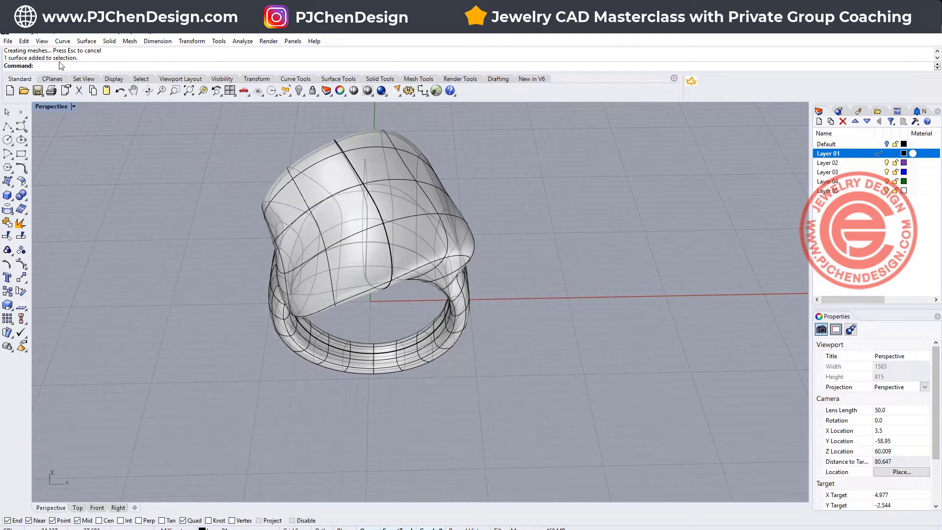
- Extract the wireframe curves from the ring surface onto the current layer, ungrouped
{"action": "left_click", "coordinate": [63, 41]}
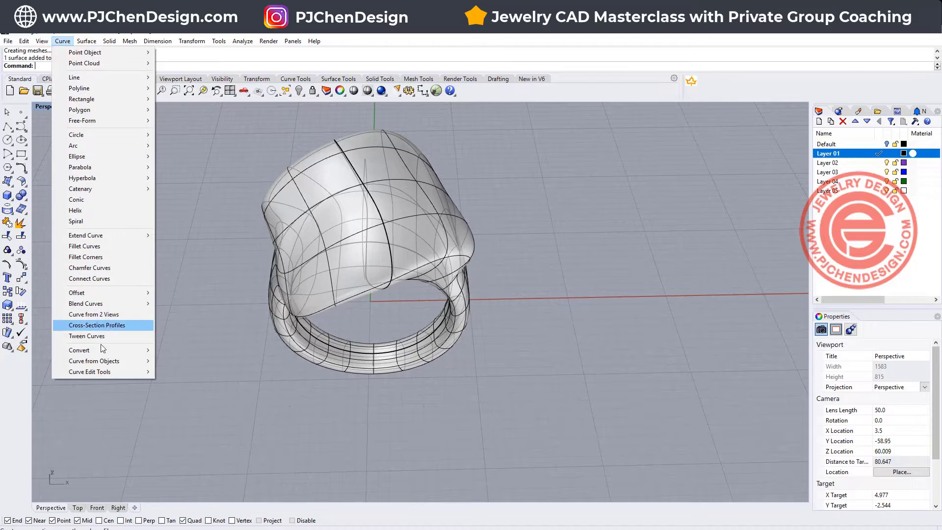
{"action": "mouse_move", "coordinate": [104, 363]}
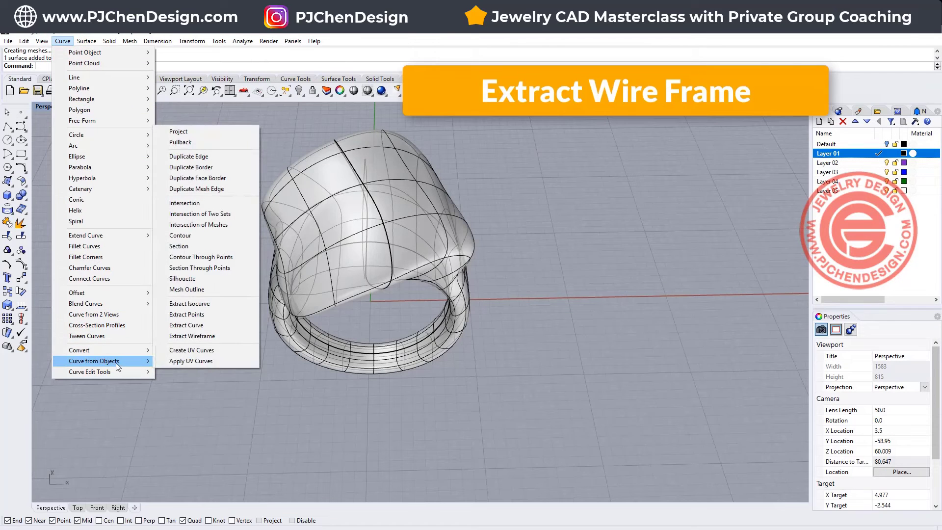
{"action": "left_click", "coordinate": [221, 335]}
{"action": "left_click", "coordinate": [329, 273]}
{"action": "key", "text": "Return"}
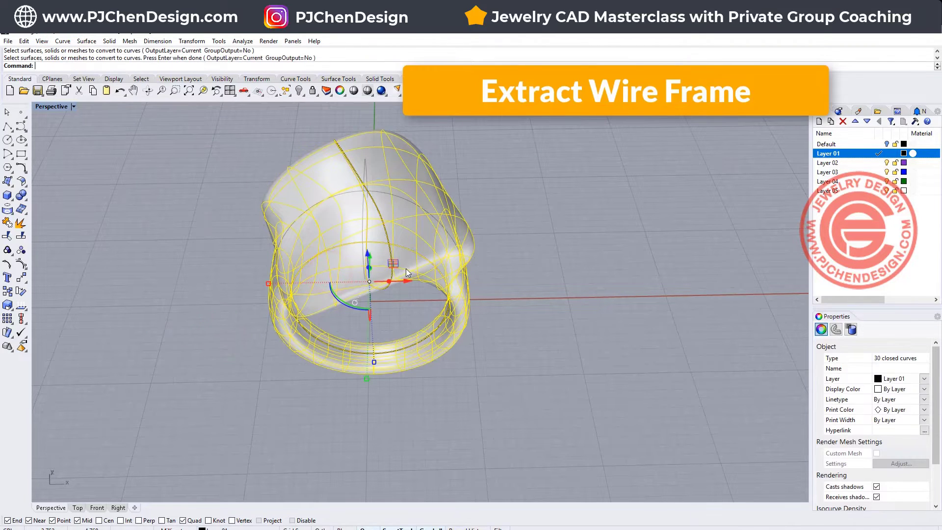
- Hide the ring surface so that only the curves are shown, and inspect the wireframe
{"action": "left_click", "coordinate": [375, 140]}
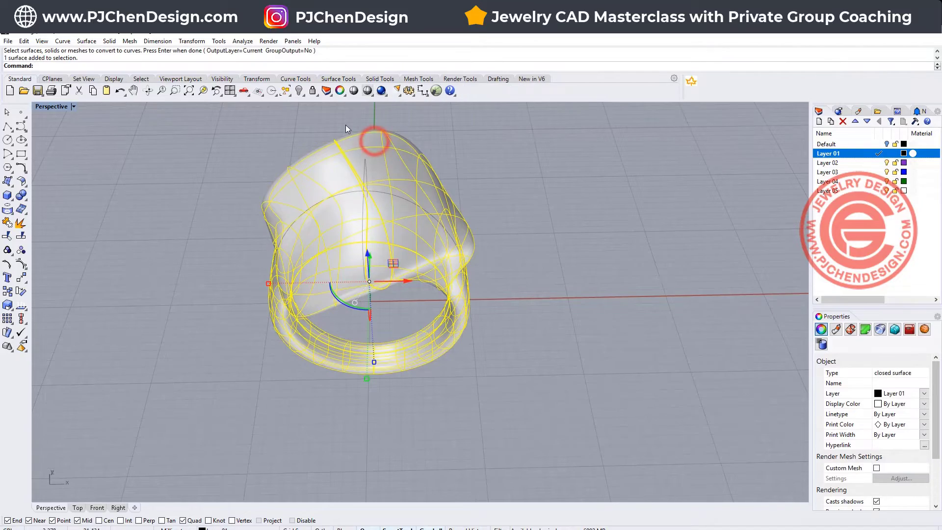
{"action": "left_click", "coordinate": [299, 91]}
{"action": "right_click_drag", "start_coordinate": [432, 221], "coordinate": [328, 250]}
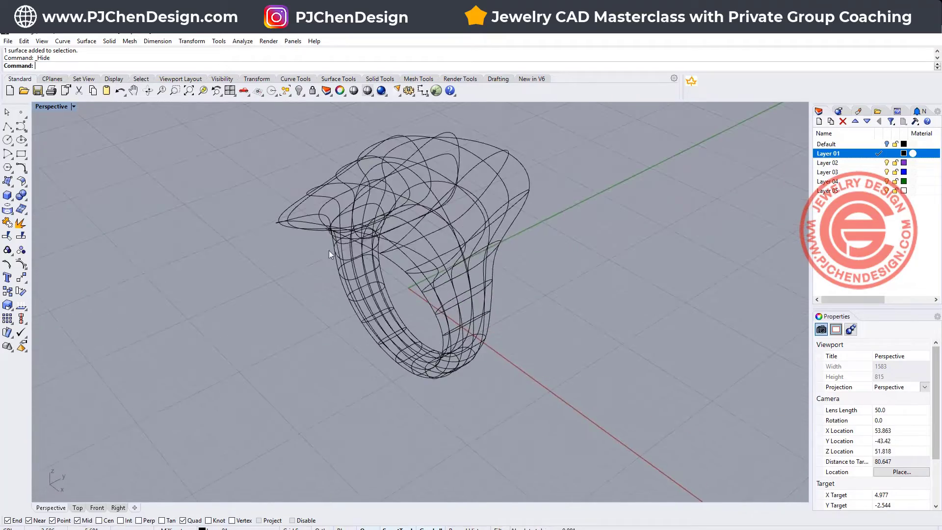
{"action": "scroll", "coordinate": [423, 270], "scroll_direction": "up", "scroll_amount": 3}
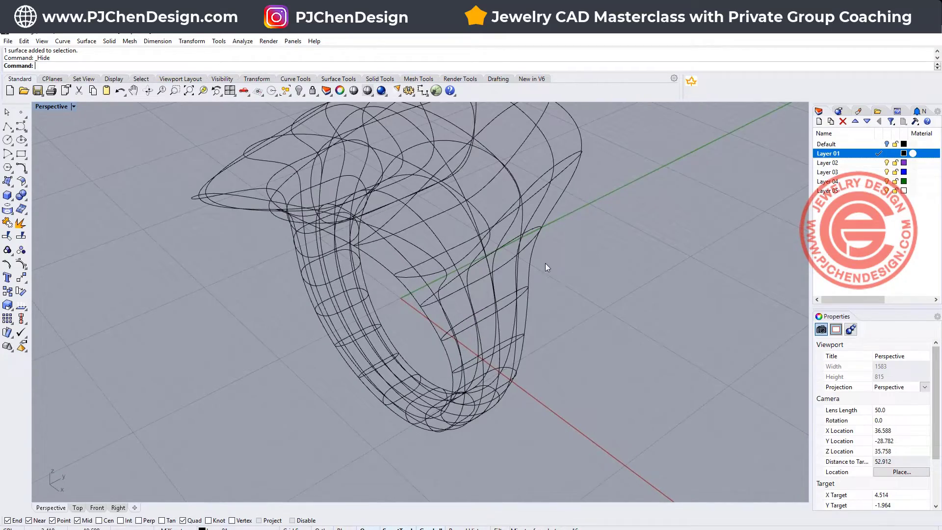
{"action": "right_click_drag", "start_coordinate": [546, 263], "coordinate": [589, 252]}
- Select all the ring's curves and turn them into round-capped pipes without thickness
{"action": "scroll", "coordinate": [589, 253], "scroll_direction": "down", "scroll_amount": 9}
{"action": "left_click_drag", "start_coordinate": [642, 391], "coordinate": [286, 212]}
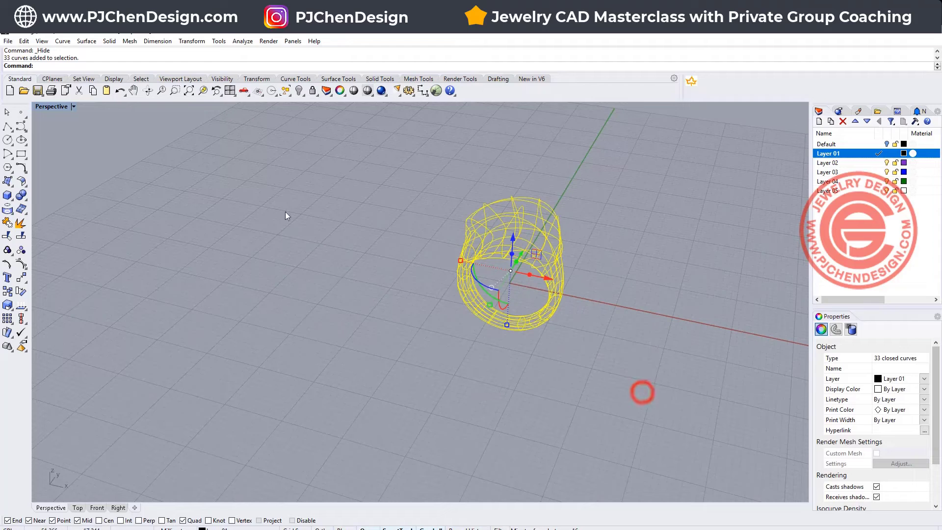
{"action": "left_click", "coordinate": [19, 225]}
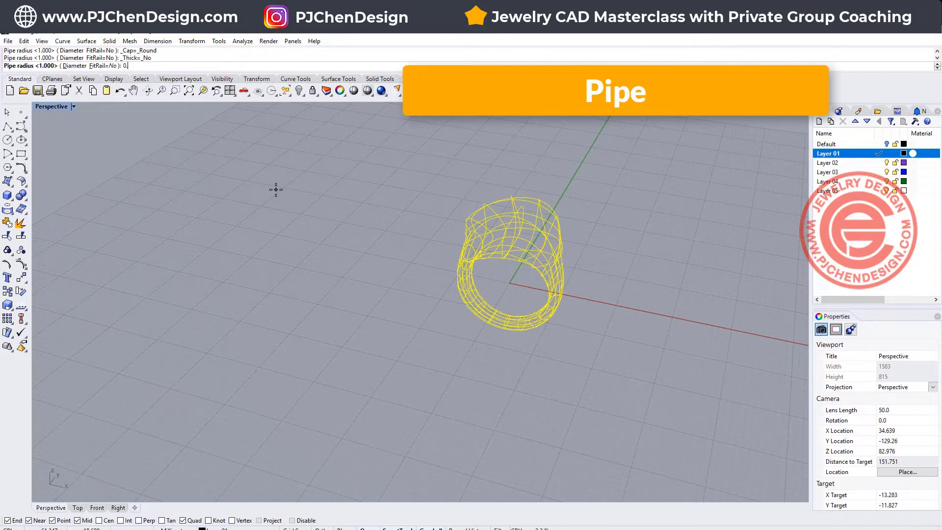
{"action": "right_click_drag", "start_coordinate": [603, 270], "coordinate": [415, 205]}
- Move the piped wireframe and its curves in the negative X direction, and show the hidden ring surface again
{"action": "right_click_drag", "start_coordinate": [613, 402], "coordinate": [411, 175]}
{"action": "left_click_drag", "start_coordinate": [596, 318], "coordinate": [596, 317]}
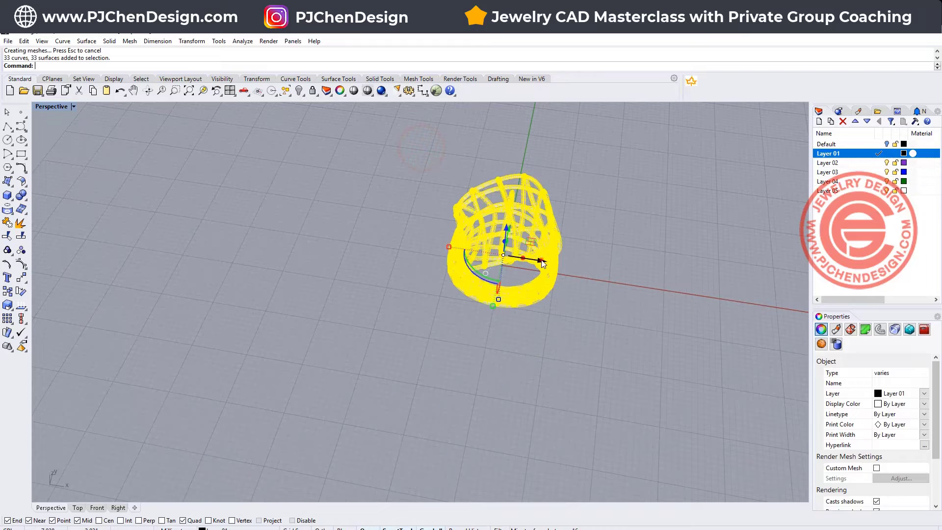
{"action": "left_click_drag", "start_coordinate": [542, 263], "coordinate": [359, 237]}
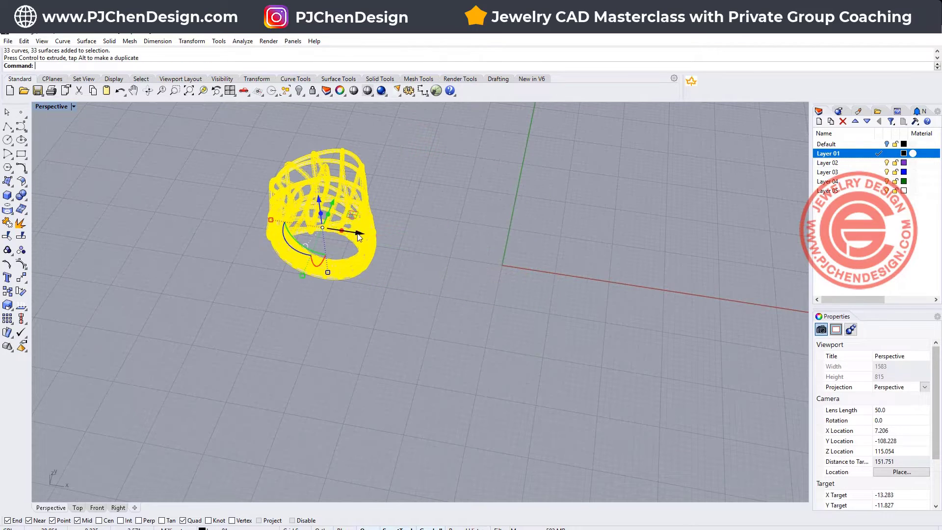
{"action": "left_click", "coordinate": [532, 304]}
{"action": "right_click", "coordinate": [299, 93]}
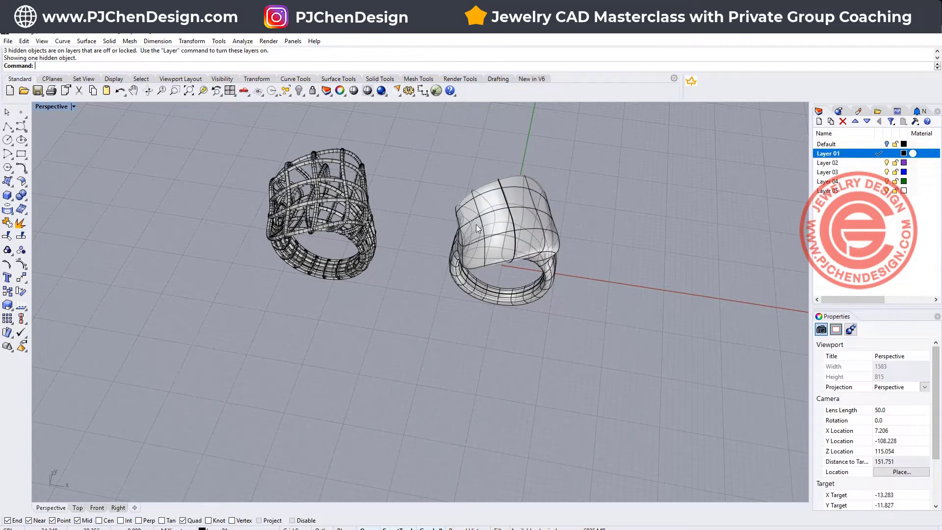
- Select the solid ring surface and start converting it to a polygon mesh
{"action": "right_click_drag", "start_coordinate": [478, 228], "coordinate": [513, 231]}
{"action": "right_click_drag", "start_coordinate": [385, 196], "coordinate": [385, 244]}
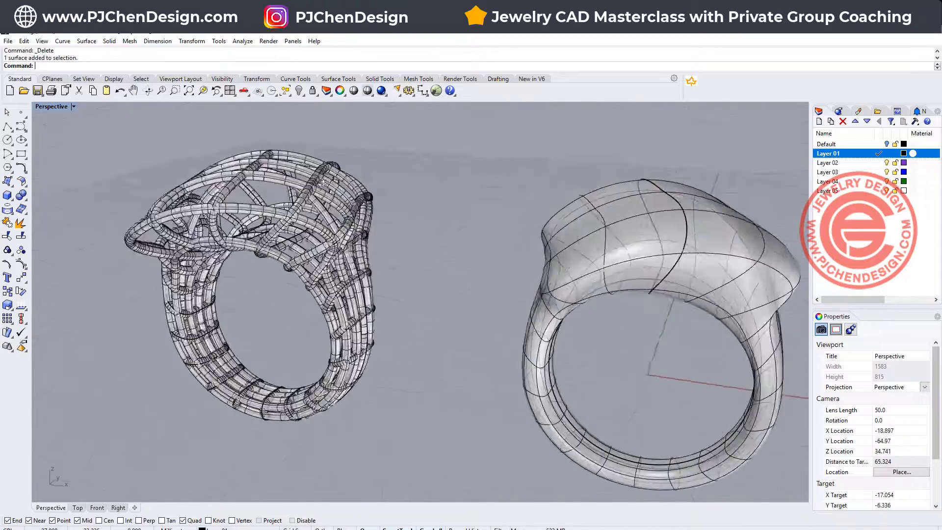
{"action": "scroll", "coordinate": [385, 244], "scroll_direction": "down", "scroll_amount": 2}
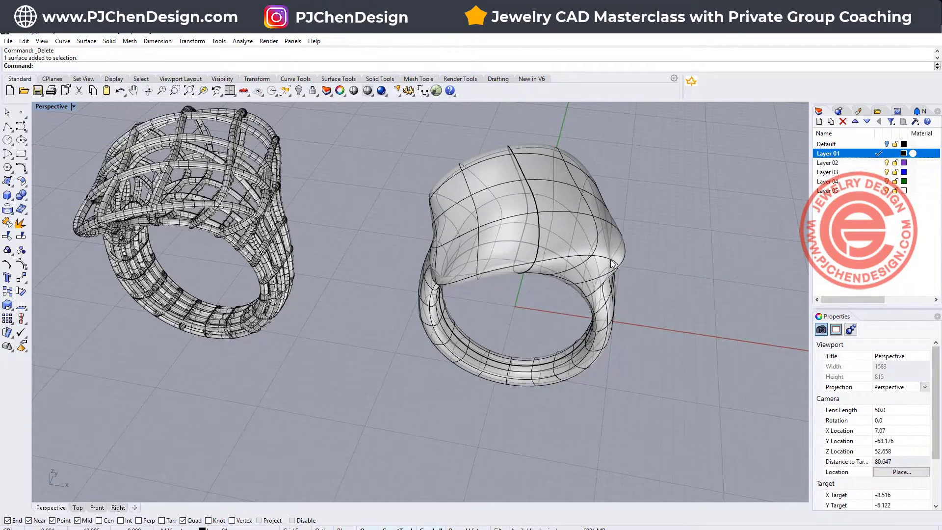
{"action": "left_click", "coordinate": [590, 224]}
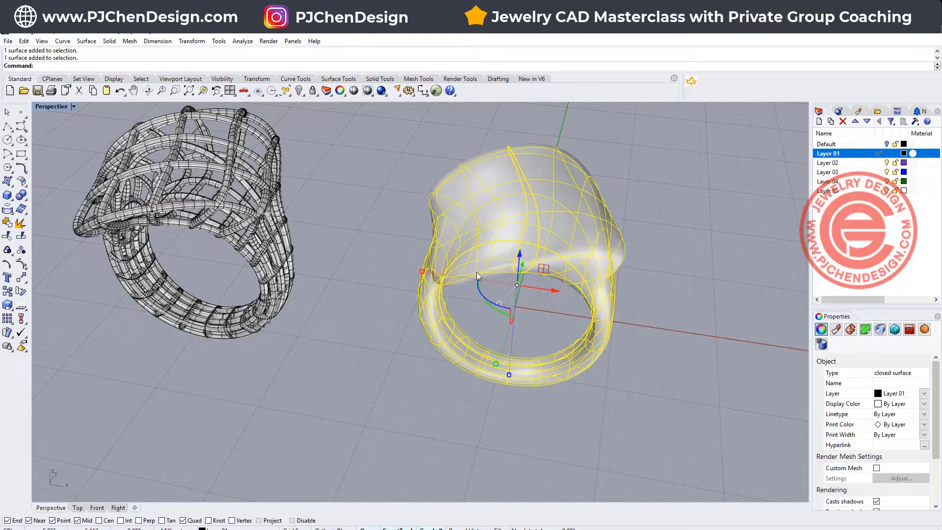
{"action": "type", "text": "M"}
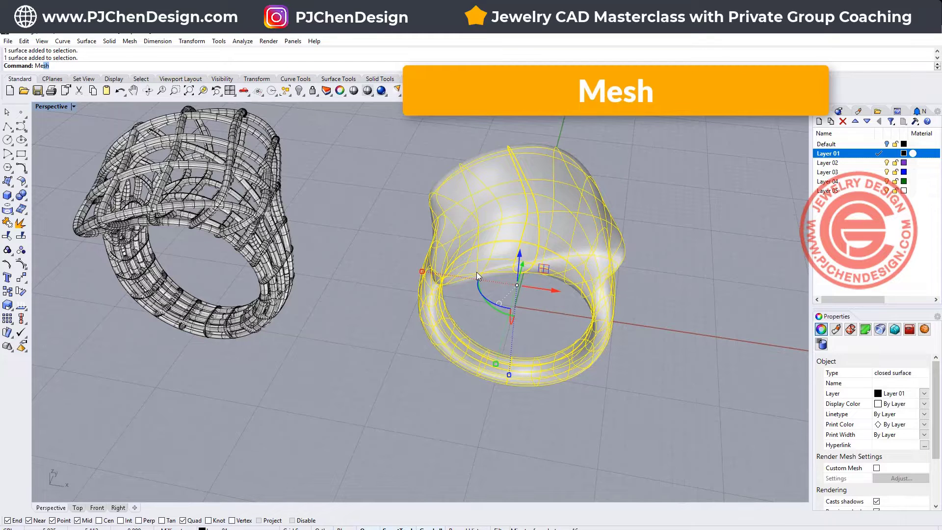
{"action": "type", "text": "e"}
{"action": "key", "text": "Return"}
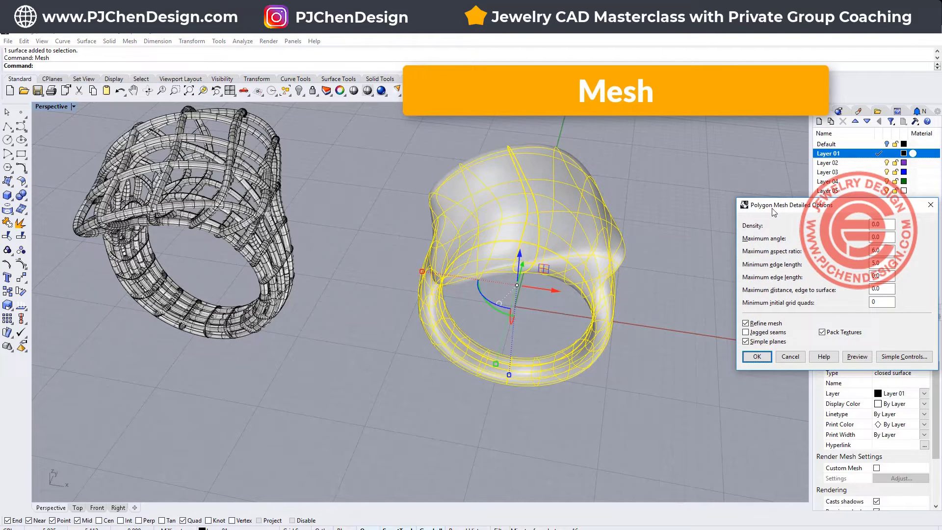
- Set the ring's mesh to the fewest polygons in the simple mesh options and preview it
{"action": "left_click_drag", "start_coordinate": [772, 212], "coordinate": [707, 163]}
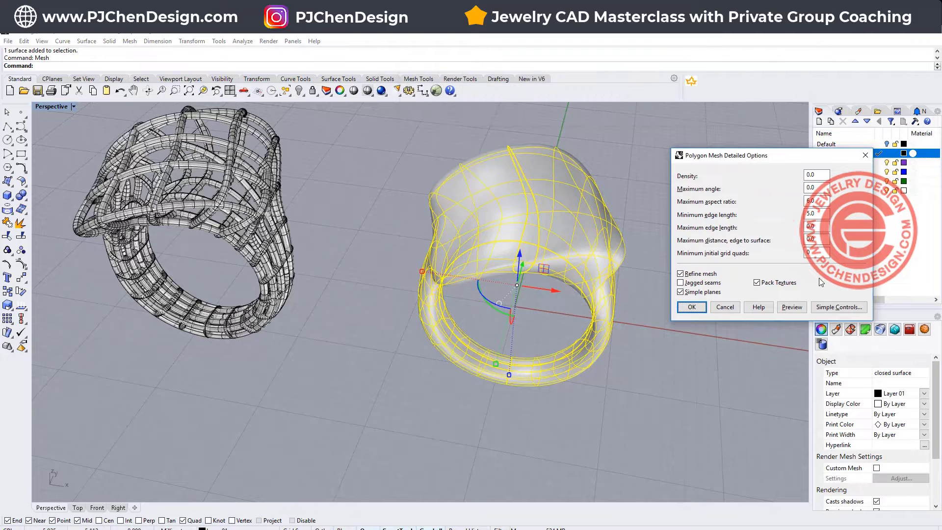
{"action": "left_click", "coordinate": [833, 306]}
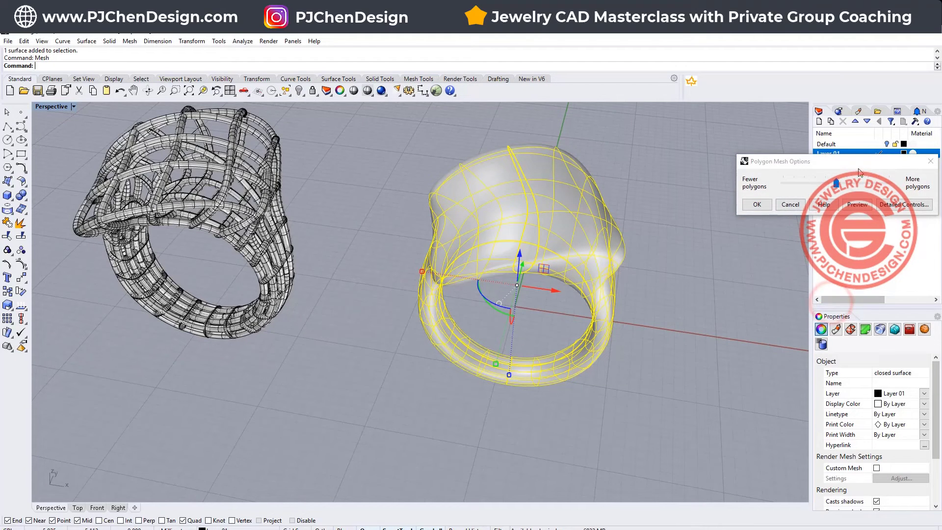
{"action": "left_click_drag", "start_coordinate": [865, 157], "coordinate": [784, 158]}
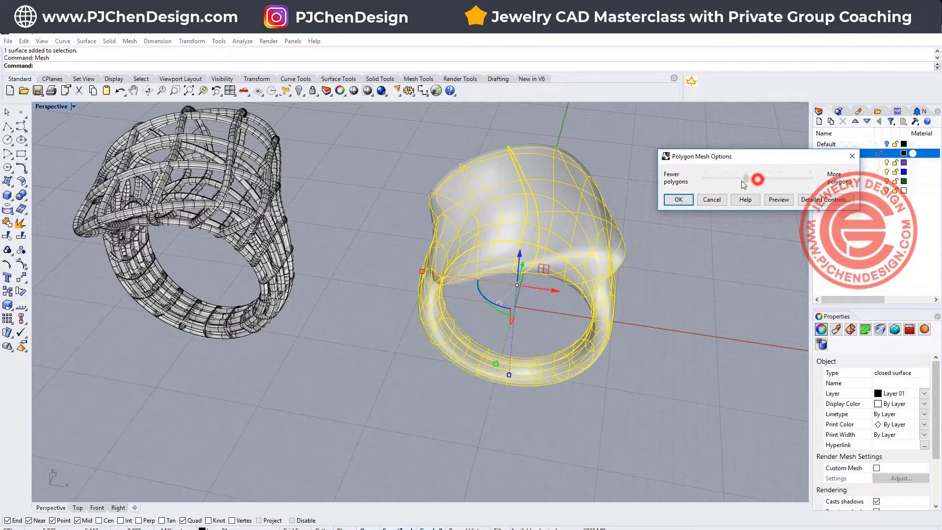
{"action": "left_click_drag", "start_coordinate": [743, 185], "coordinate": [704, 184]}
{"action": "left_click", "coordinate": [776, 200]}
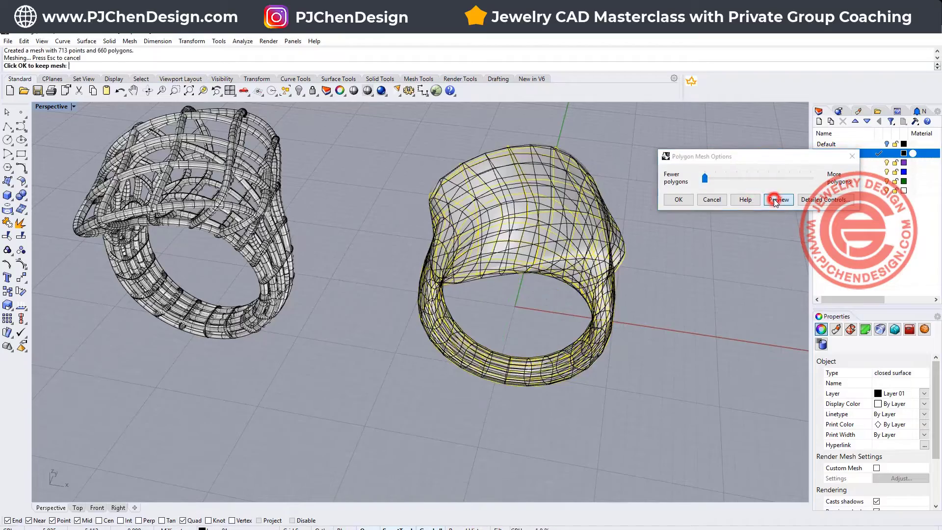
{"action": "right_click_drag", "start_coordinate": [632, 275], "coordinate": [641, 249]}
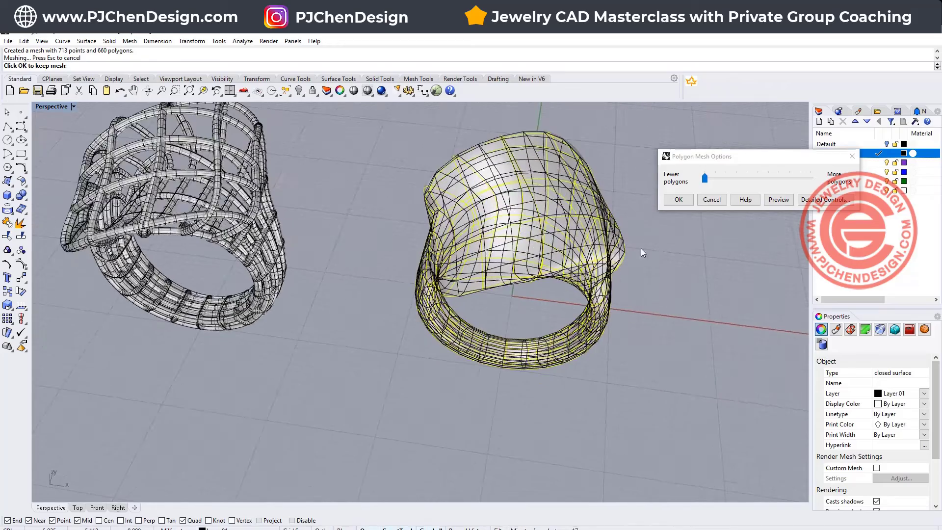
{"action": "right_click_drag", "start_coordinate": [594, 182], "coordinate": [553, 239]}
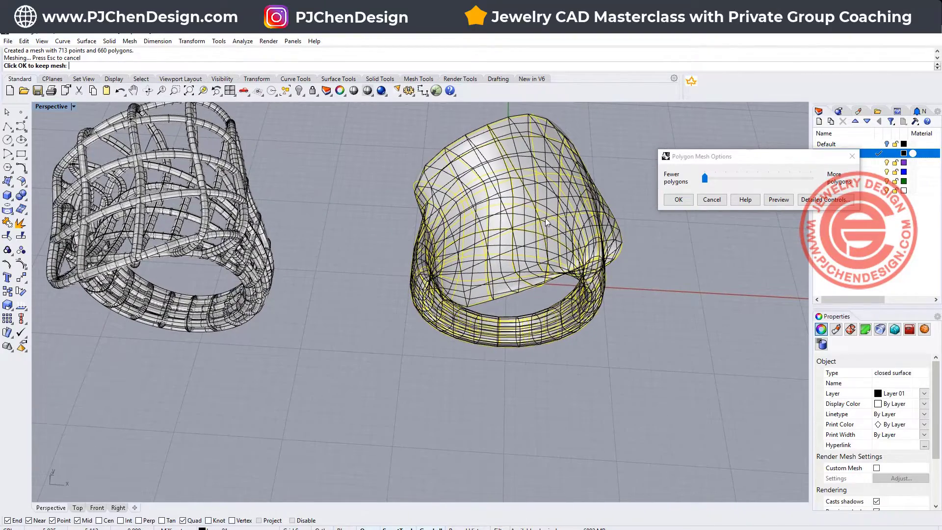
- Set the minimum edge length to 4 in the detailed mesh options and preview the coarser ring mesh
{"action": "left_click", "coordinate": [817, 200]}
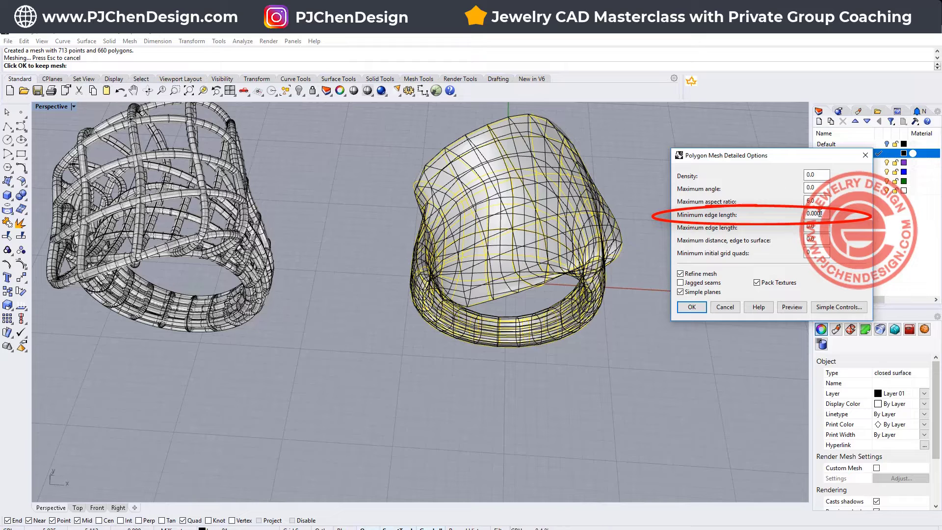
{"action": "left_click_drag", "start_coordinate": [828, 213], "coordinate": [779, 216]}
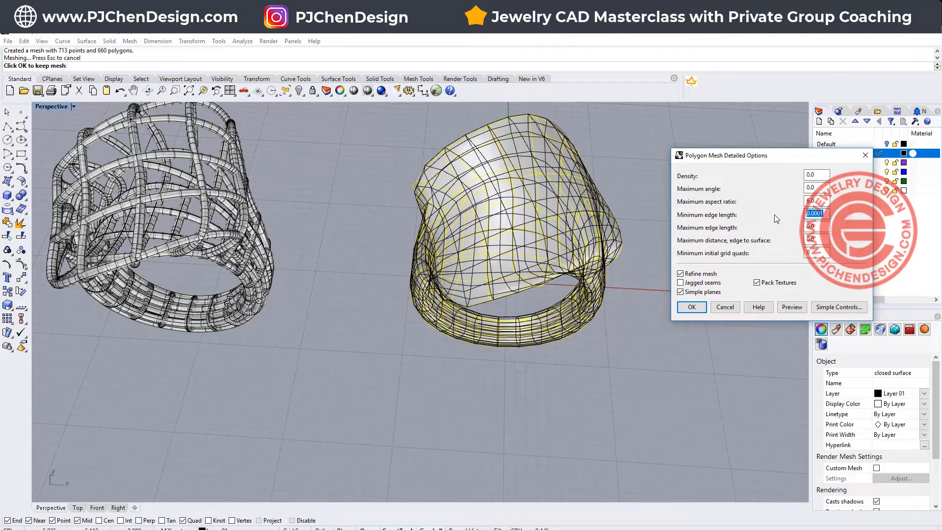
{"action": "type", "text": "4"}
{"action": "left_click", "coordinate": [791, 309]}
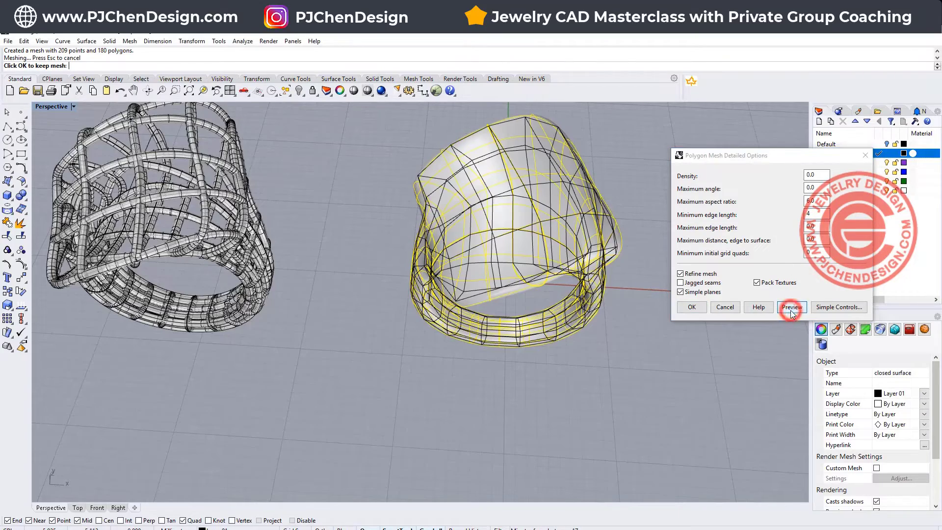
{"action": "right_click_drag", "start_coordinate": [529, 231], "coordinate": [460, 170]}
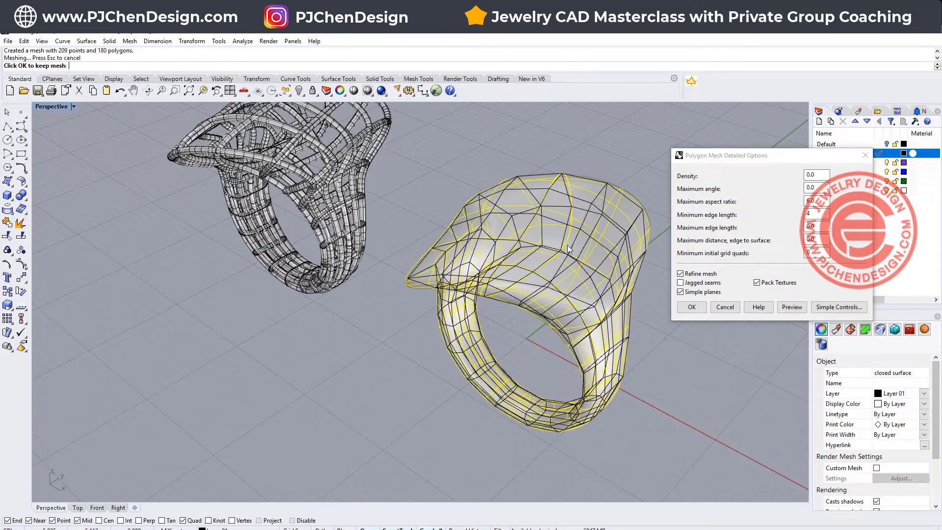
- Set the mesh's minimum edge length to 5.5, preview it and create the faceted ring mesh
{"action": "double_click", "coordinate": [810, 214]}
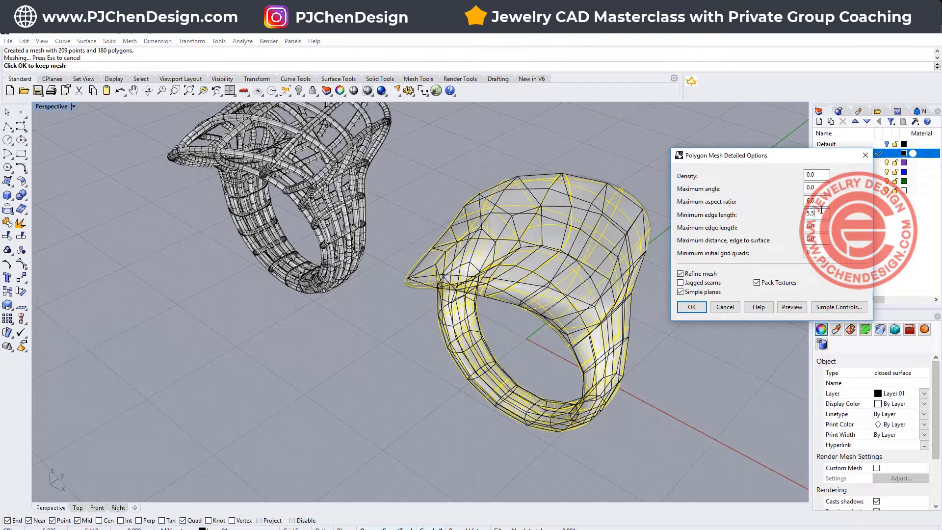
{"action": "left_click", "coordinate": [791, 307]}
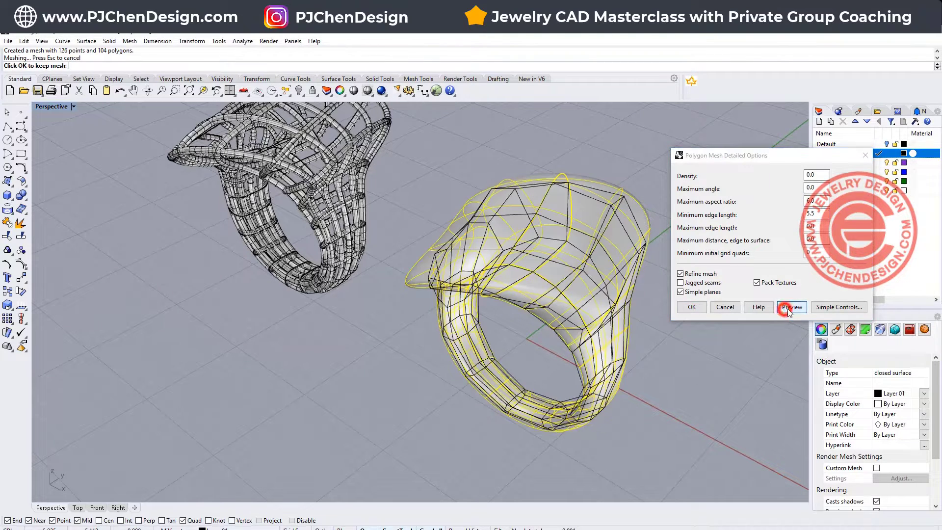
{"action": "right_click_drag", "start_coordinate": [539, 270], "coordinate": [608, 259]}
{"action": "right_click_drag", "start_coordinate": [561, 236], "coordinate": [478, 207]}
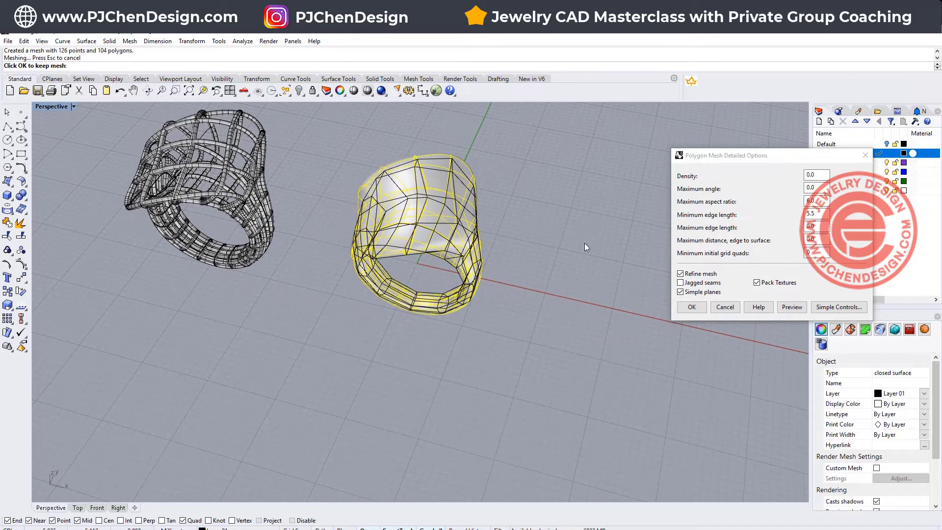
{"action": "left_click", "coordinate": [691, 308]}
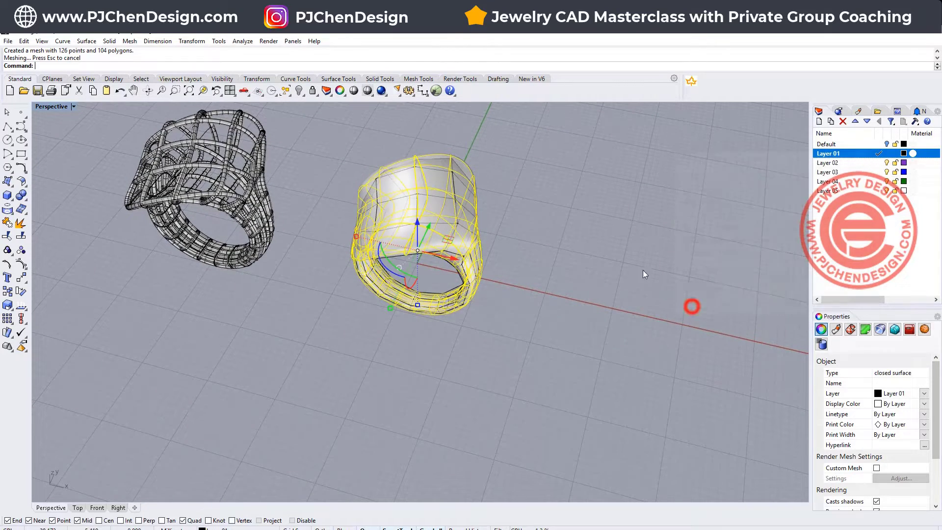
- Move the original ring surface in the positive X direction, clear of the new mesh
{"action": "left_click", "coordinate": [496, 173]}
{"action": "left_click", "coordinate": [457, 160]}
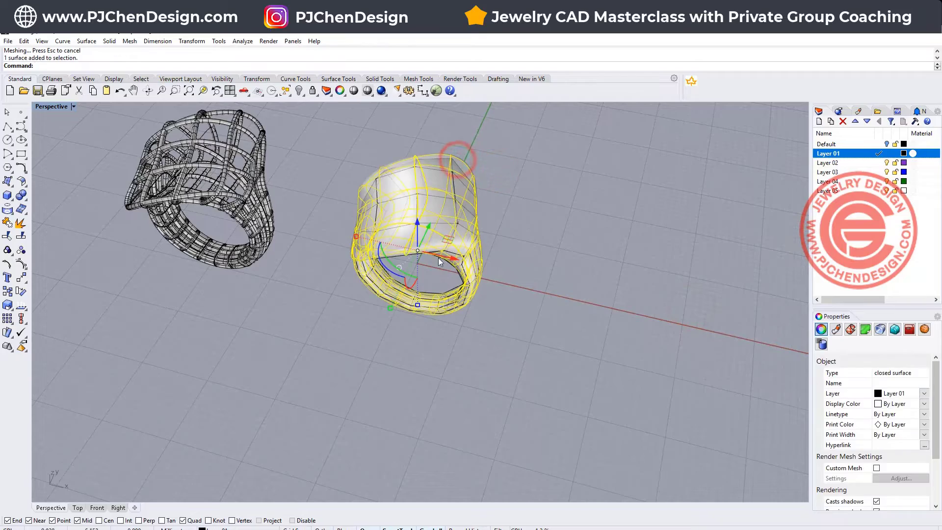
{"action": "left_click_drag", "start_coordinate": [450, 260], "coordinate": [682, 294]}
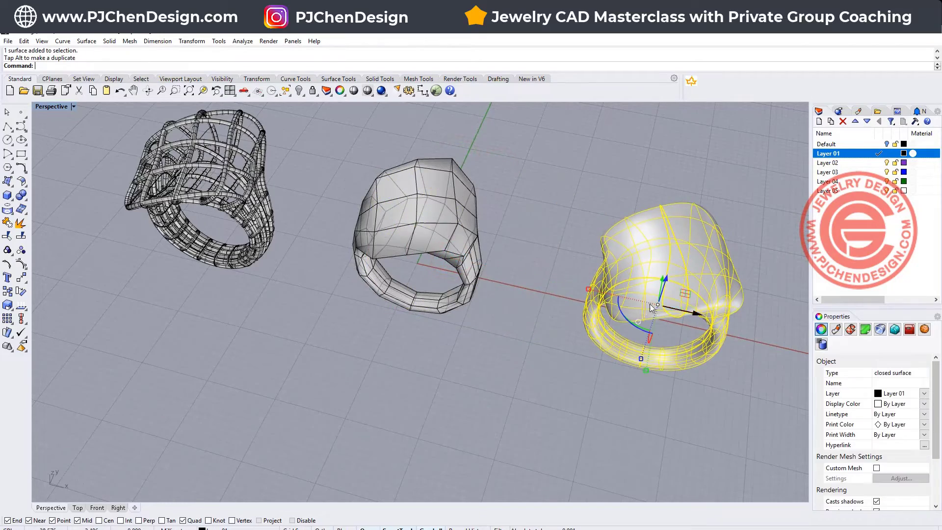
- Extract the wireframe curves from the faceted ring mesh
{"action": "right_click_drag", "start_coordinate": [650, 304], "coordinate": [444, 209]}
{"action": "scroll", "coordinate": [427, 242], "scroll_direction": "up", "scroll_amount": 5}
{"action": "left_click", "coordinate": [446, 206]}
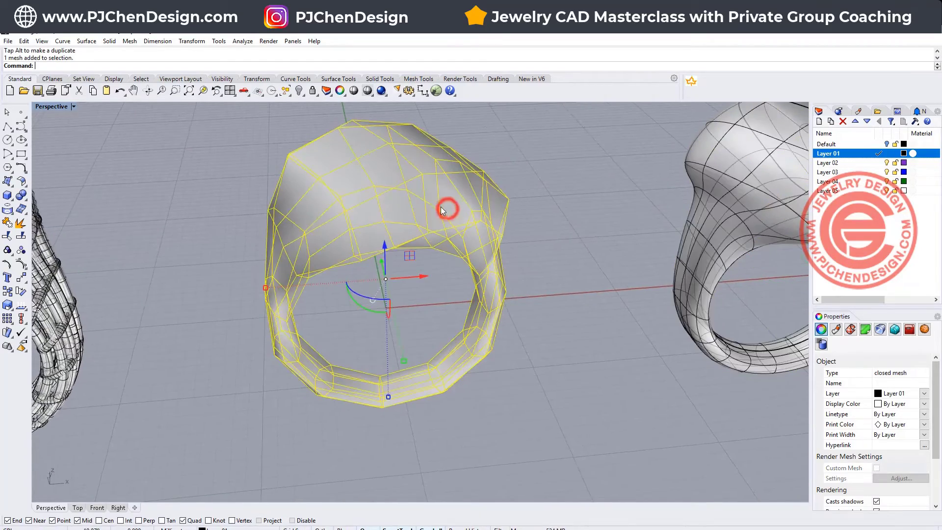
{"action": "left_click", "coordinate": [63, 41]}
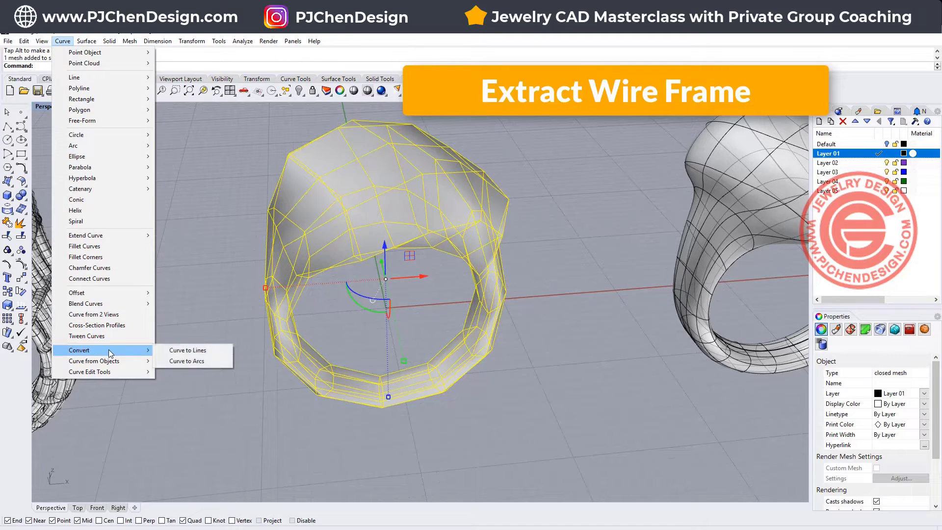
{"action": "mouse_move", "coordinate": [110, 360]}
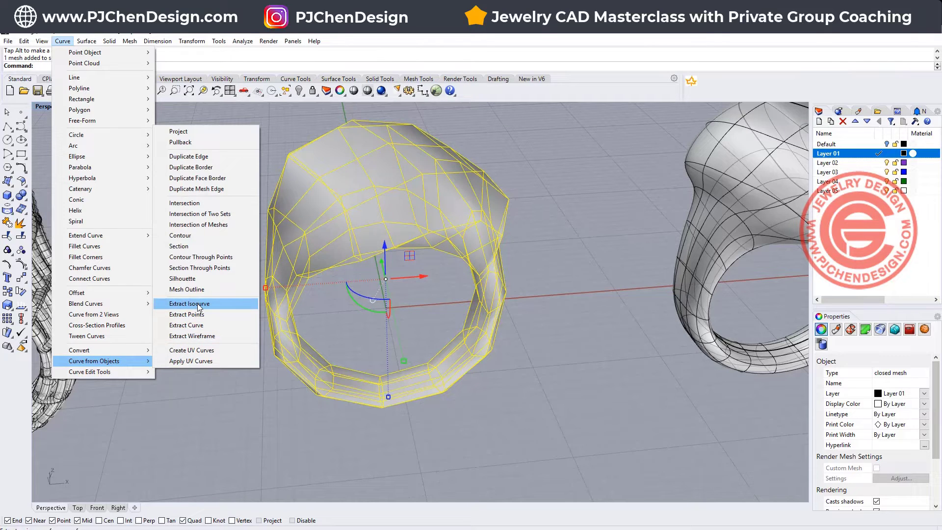
{"action": "left_click", "coordinate": [186, 336]}
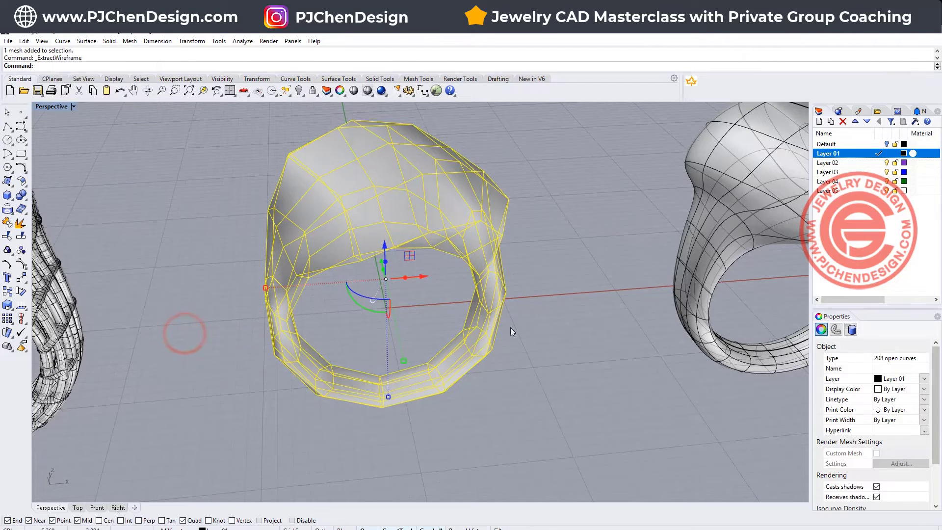
{"action": "left_click", "coordinate": [611, 310]}
- Hide the faceted ring mesh so that only its extracted curves are shown, and check the curves
{"action": "left_click", "coordinate": [498, 203]}
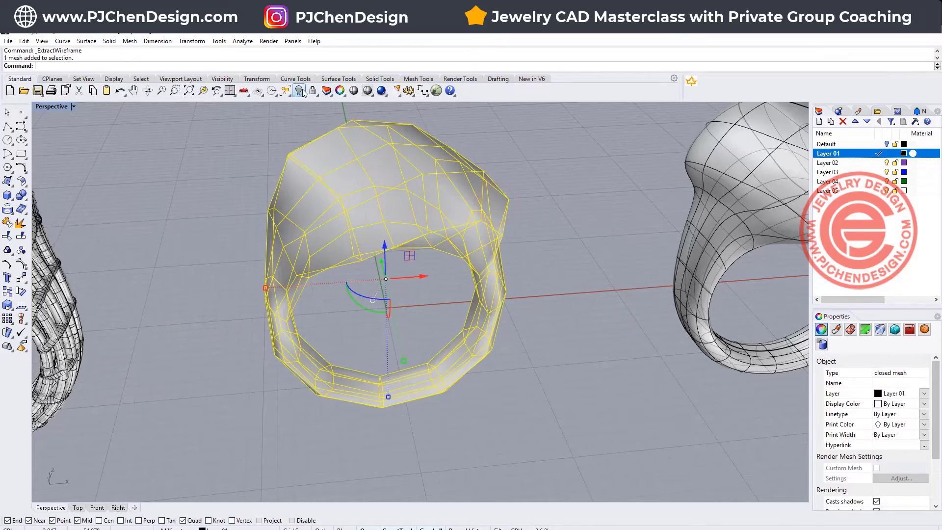
{"action": "left_click", "coordinate": [299, 91]}
{"action": "right_click_drag", "start_coordinate": [432, 255], "coordinate": [532, 168]}
{"action": "left_click", "coordinate": [496, 181]}
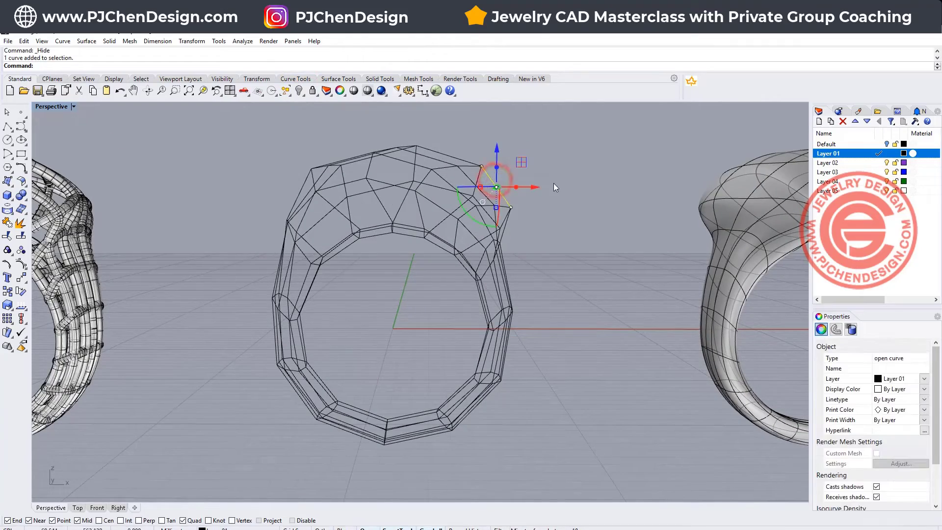
{"action": "left_click", "coordinate": [579, 273]}
{"action": "right_click_drag", "start_coordinate": [540, 193], "coordinate": [517, 245]}
- Select all of the middle ring's wireframe curves and turn them into round-capped pipes of radius 0.4 without thickness
{"action": "left_click_drag", "start_coordinate": [389, 138], "coordinate": [561, 335]}
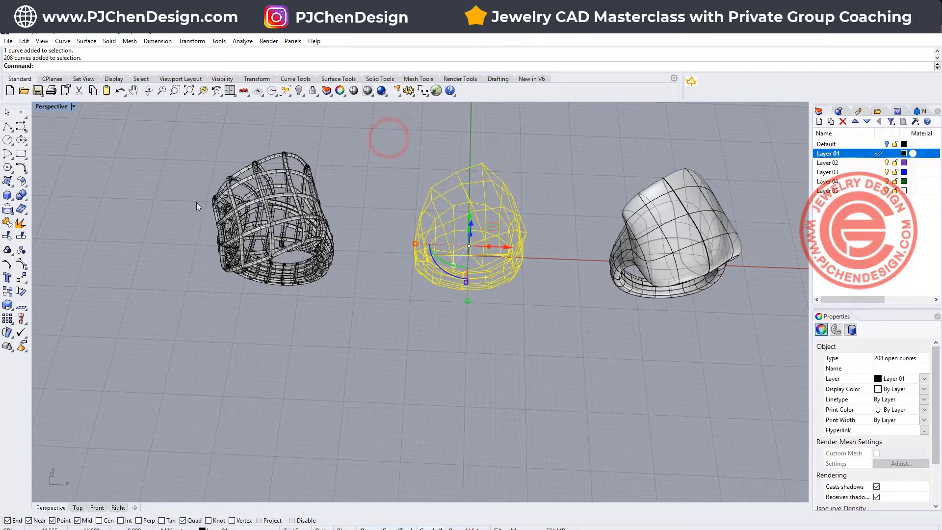
{"action": "left_click", "coordinate": [14, 199]}
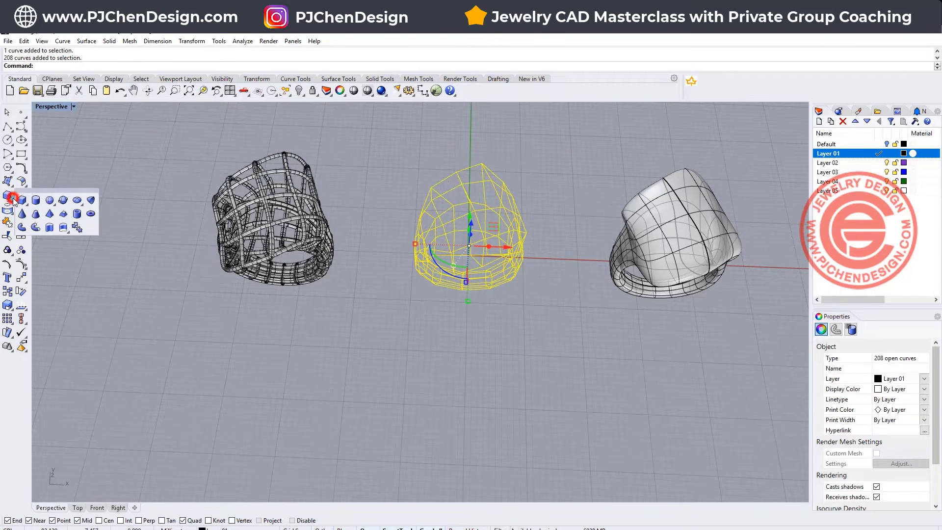
{"action": "left_click", "coordinate": [37, 224]}
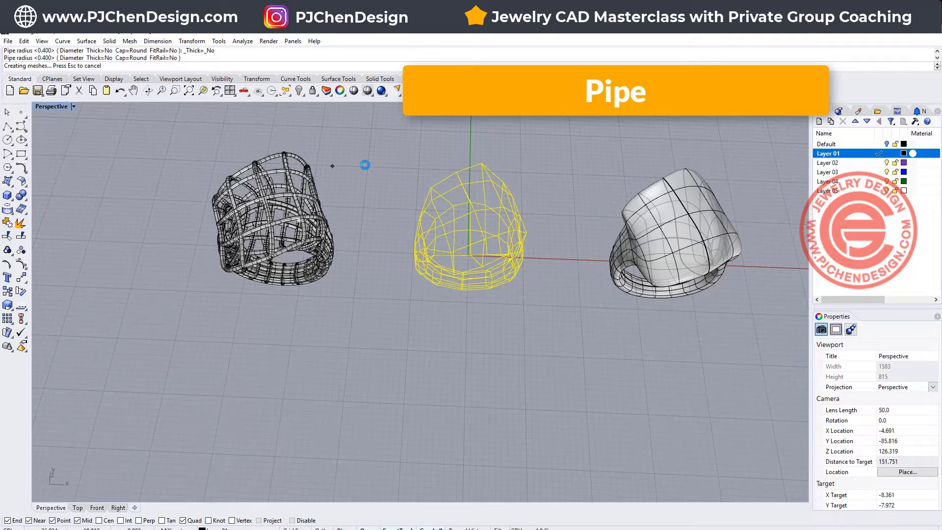
{"action": "right_click_drag", "start_coordinate": [509, 314], "coordinate": [508, 322]}
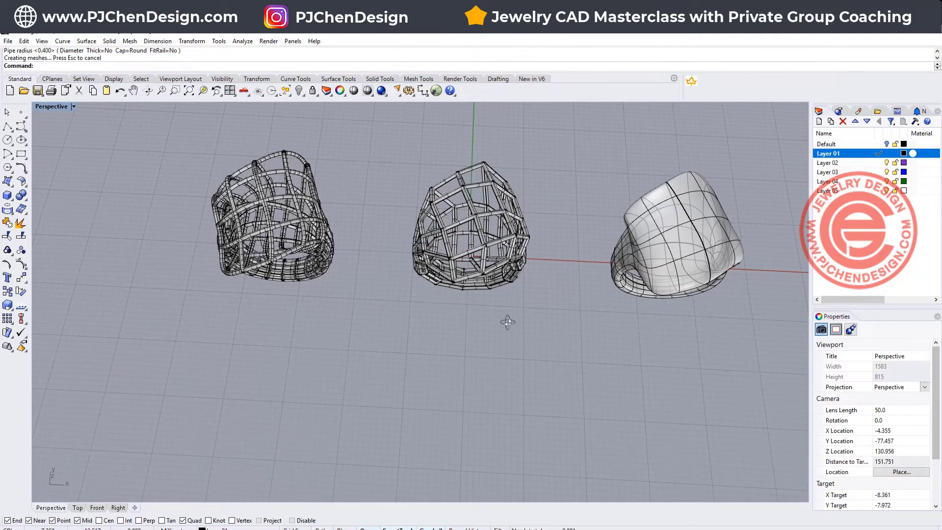
- Switch the Perspective viewport to Rendered display and compare the two piped wireframe rings with the solid ring
{"action": "left_click", "coordinate": [73, 106]}
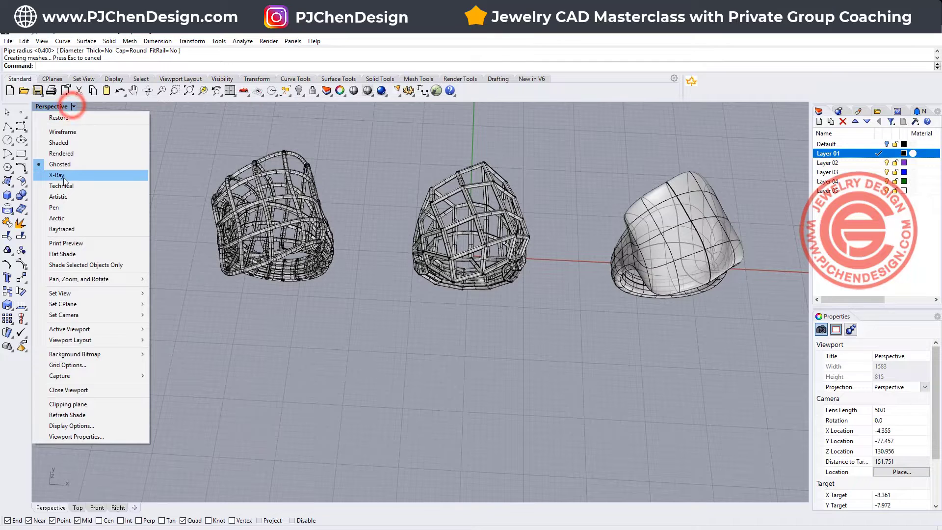
{"action": "left_click", "coordinate": [80, 154]}
{"action": "right_click_drag", "start_coordinate": [522, 357], "coordinate": [559, 294]}
{"action": "left_click", "coordinate": [641, 214]}
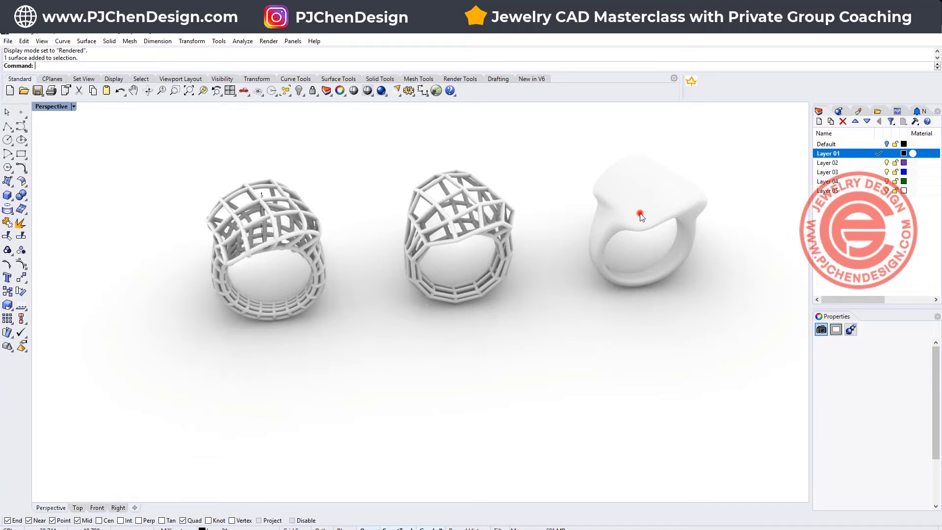
{"action": "left_click", "coordinate": [565, 329]}
{"action": "mouse_move", "coordinate": [566, 328]}
{"action": "right_mouse_down"}
{"action": "mouse_move", "coordinate": [586, 385]}
{"action": "mouse_move", "coordinate": [571, 341]}
{"action": "right_mouse_up"}
{"action": "left_click", "coordinate": [278, 248]}
{"action": "left_click", "coordinate": [402, 299]}
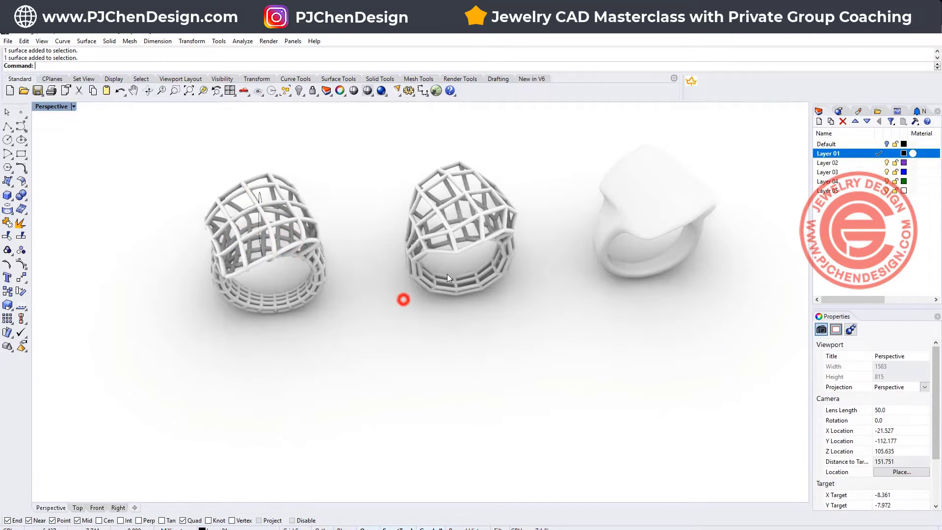
{"action": "left_click", "coordinate": [472, 248]}
{"action": "left_click", "coordinate": [467, 330]}
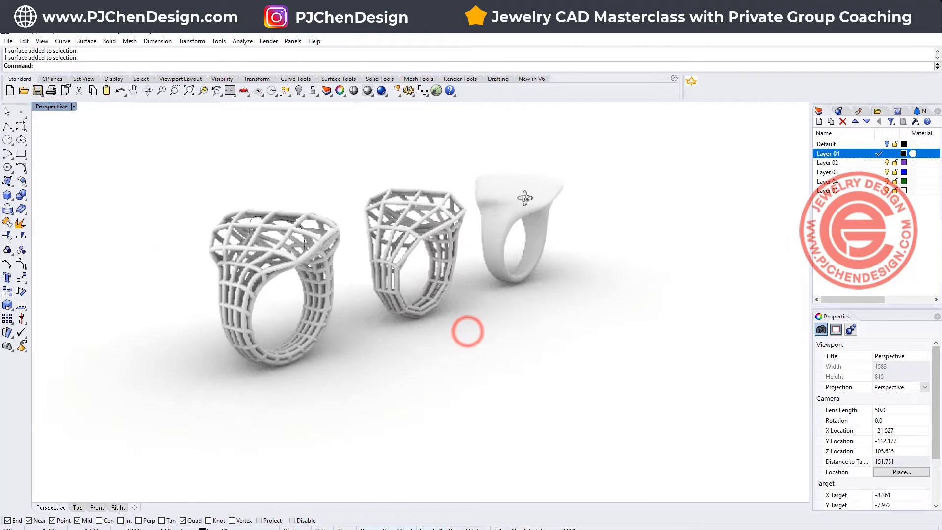